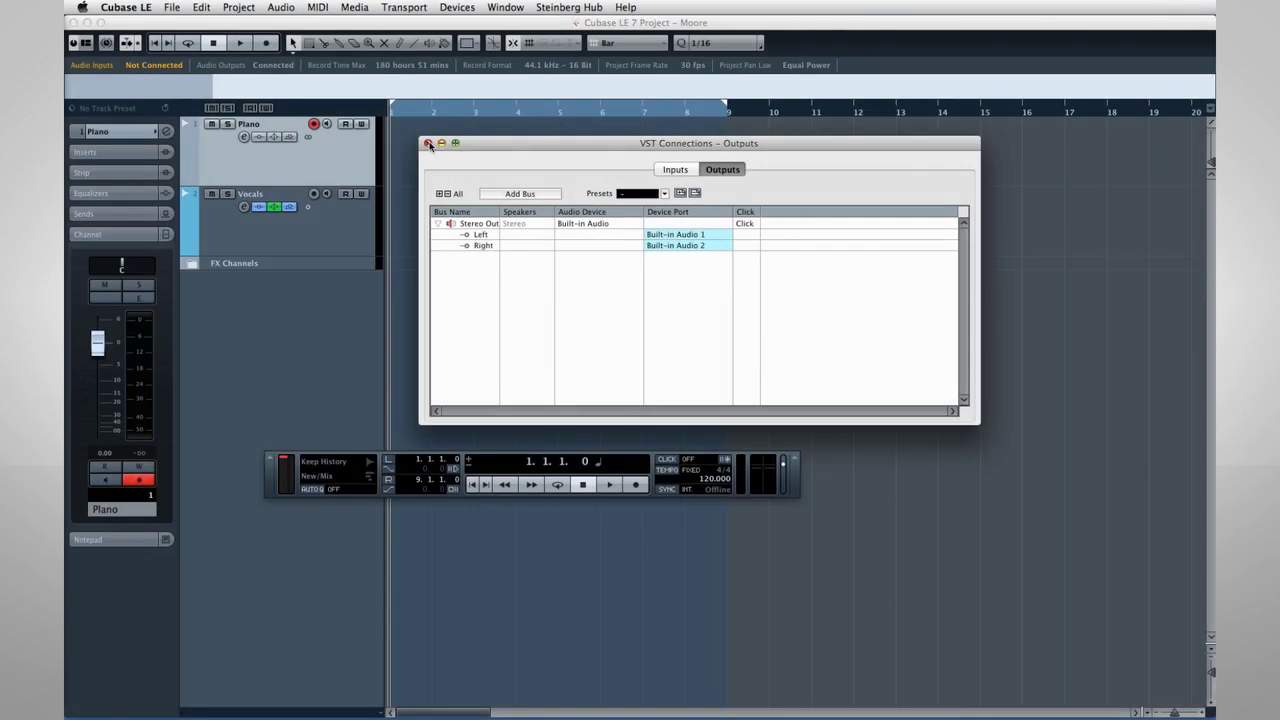
# Close the VST Connections window.
pyautogui.click(429, 145)
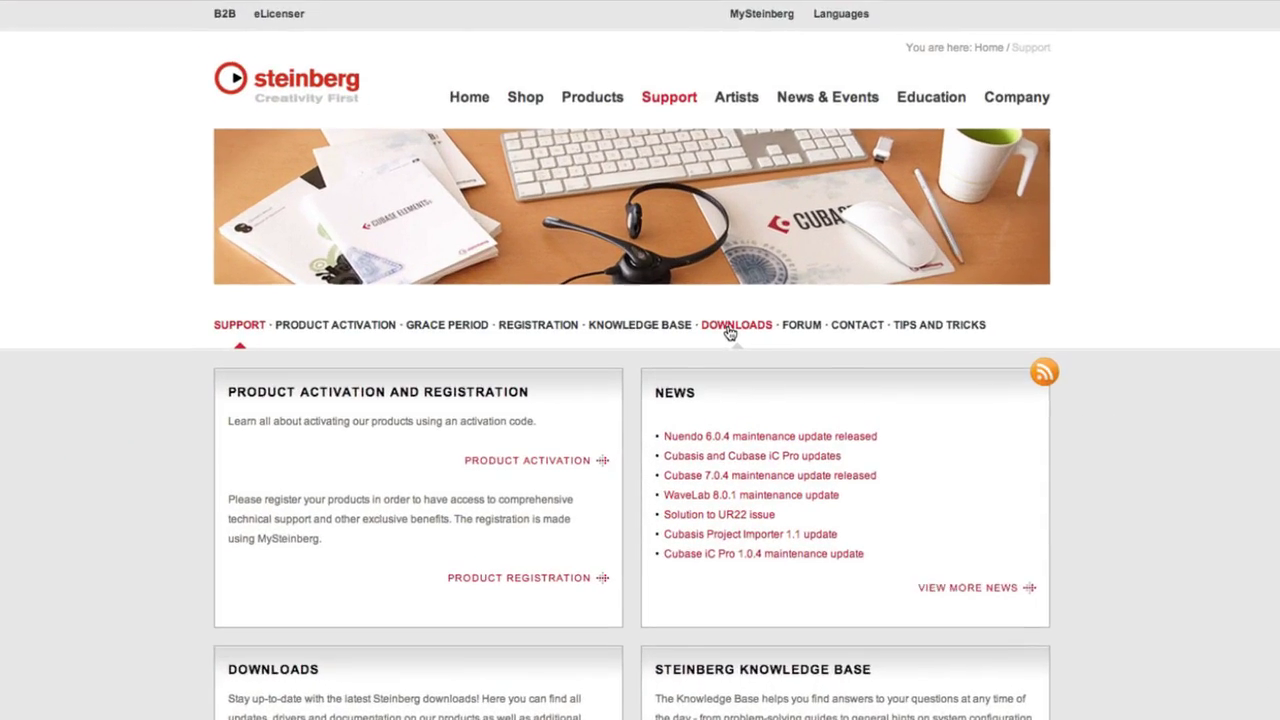
# On the Steinberg support site, choose MR816 CSX/X as the Downloads hardware product and view its downloads.
pyautogui.click(714, 332)
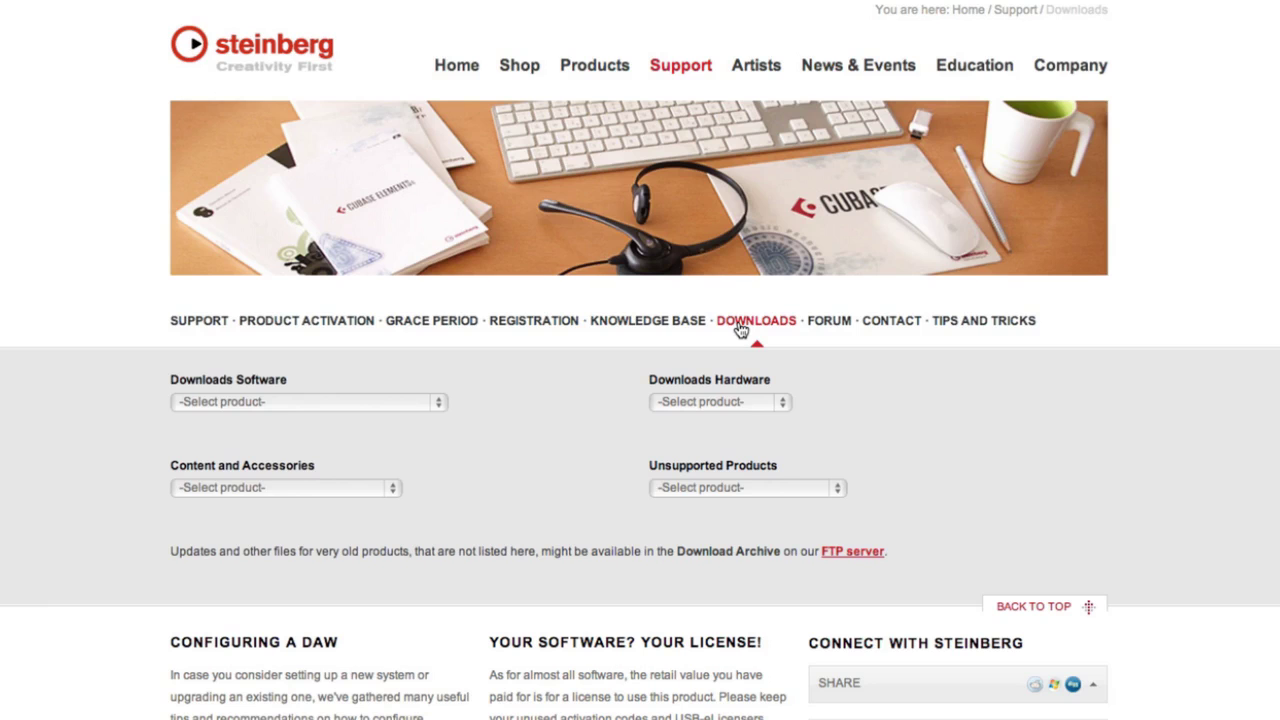
pyautogui.click(755, 403)
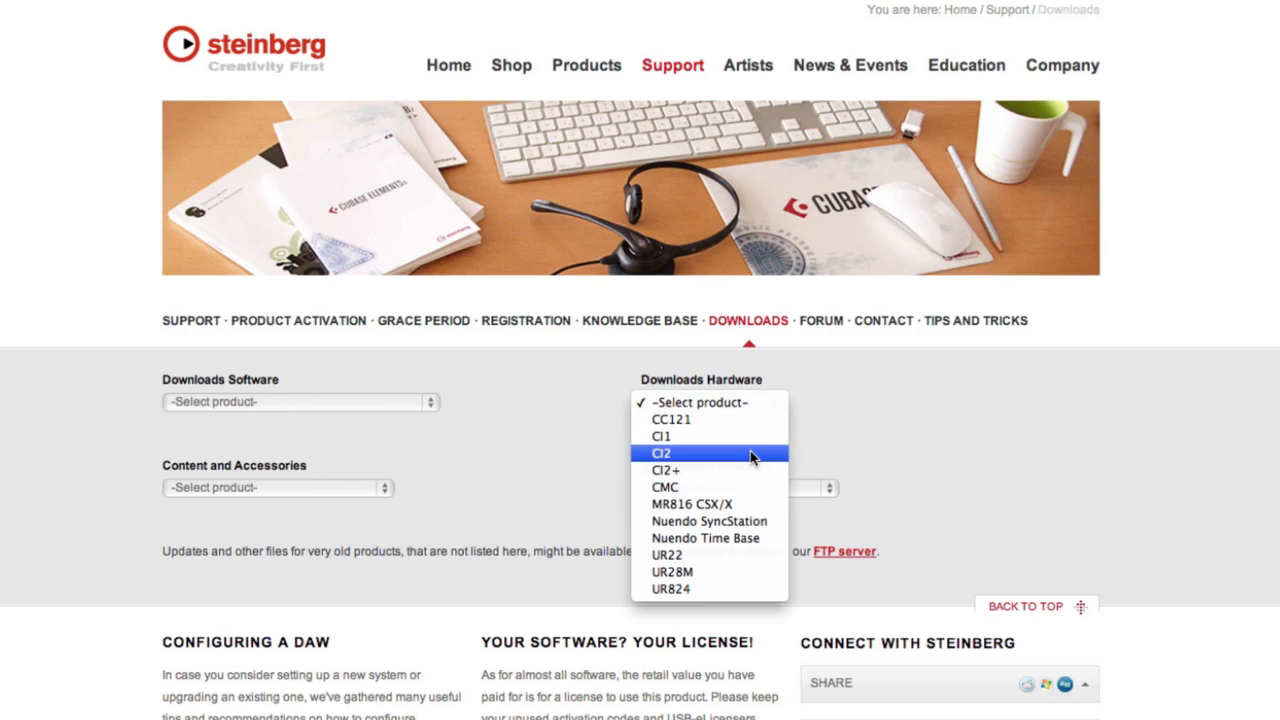
pyautogui.click(752, 504)
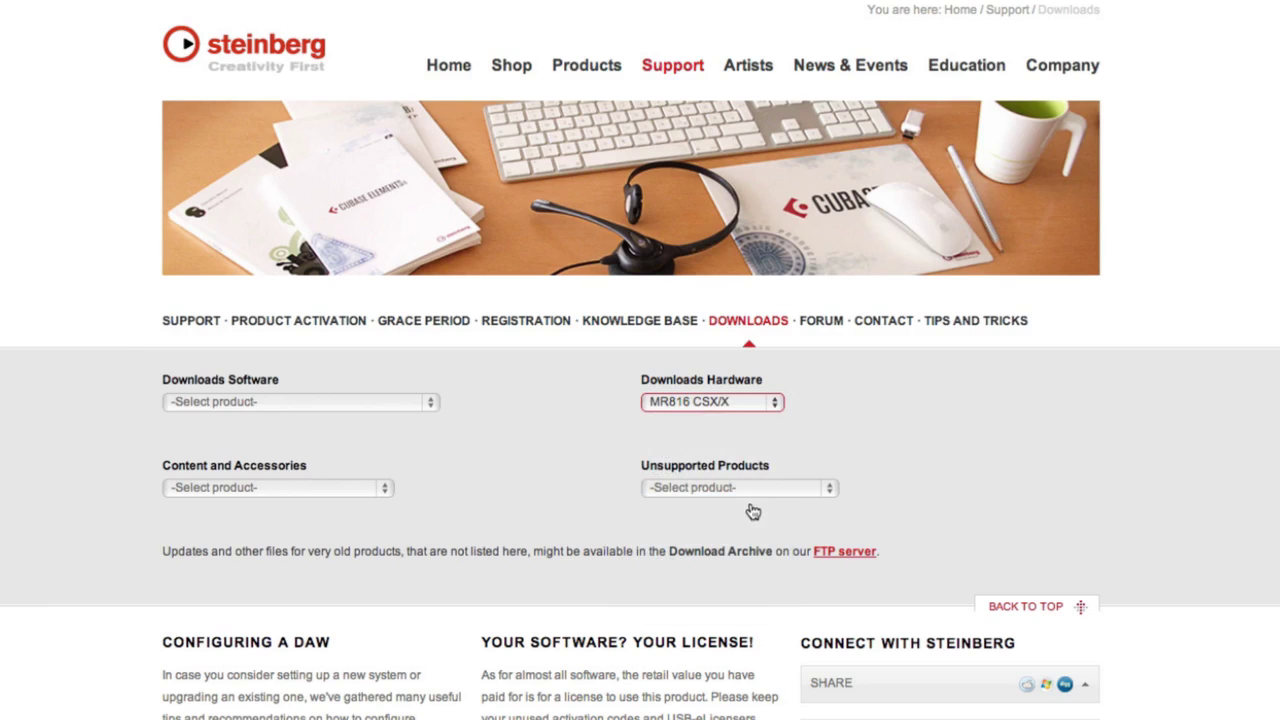
pyautogui.scroll(-10, 748, 508)
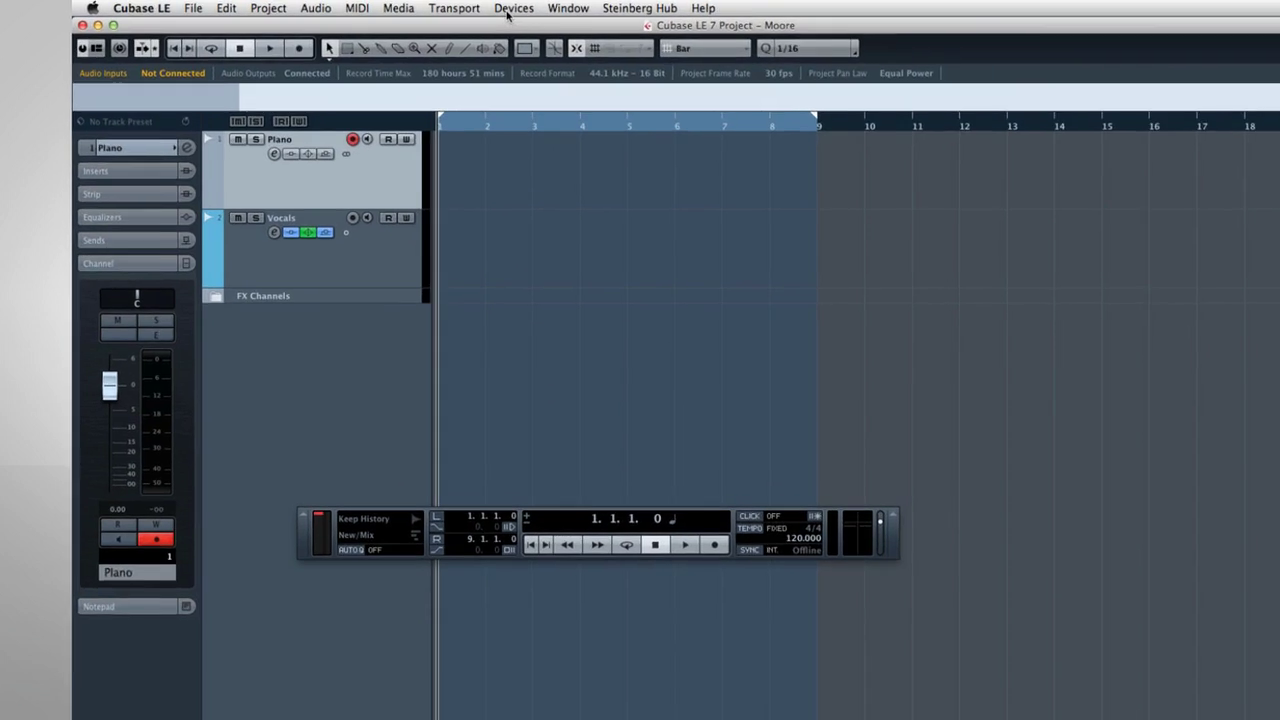
# In Device Setup, look at Video Player, VST System Link and Record Time Max, ending on MIDI Port Setup.
pyautogui.click(452, 9)
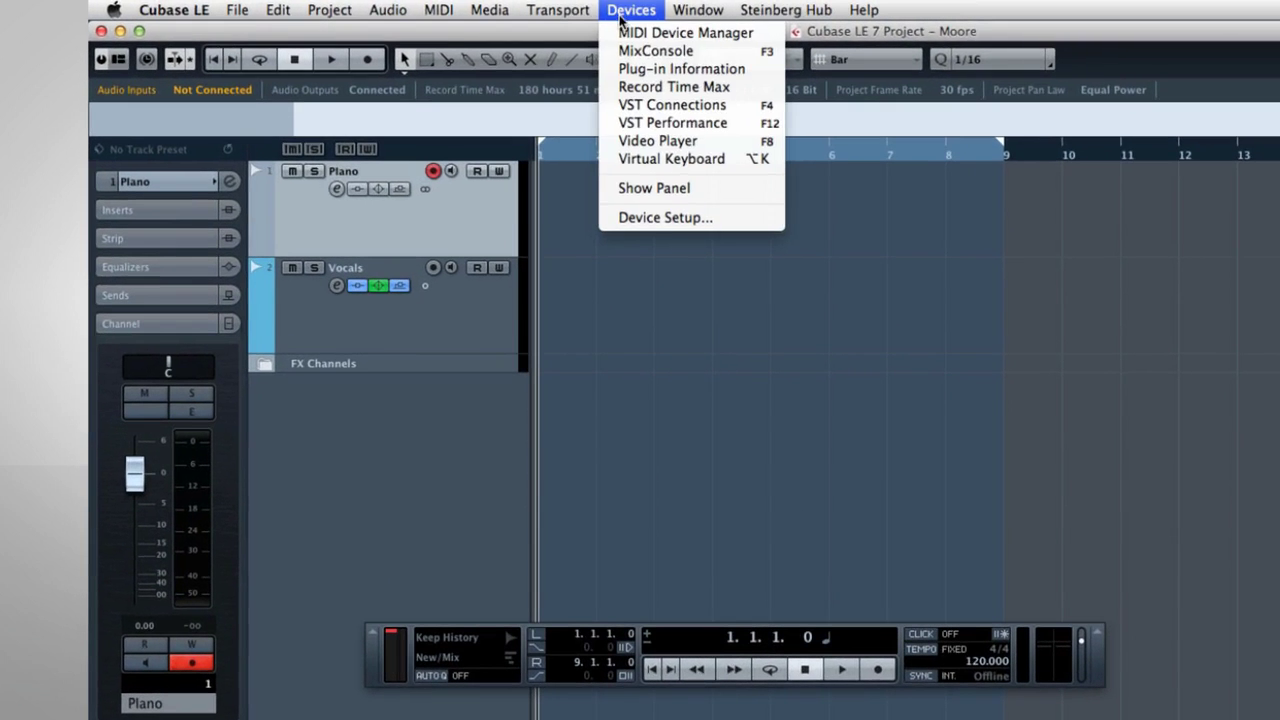
pyautogui.click(607, 217)
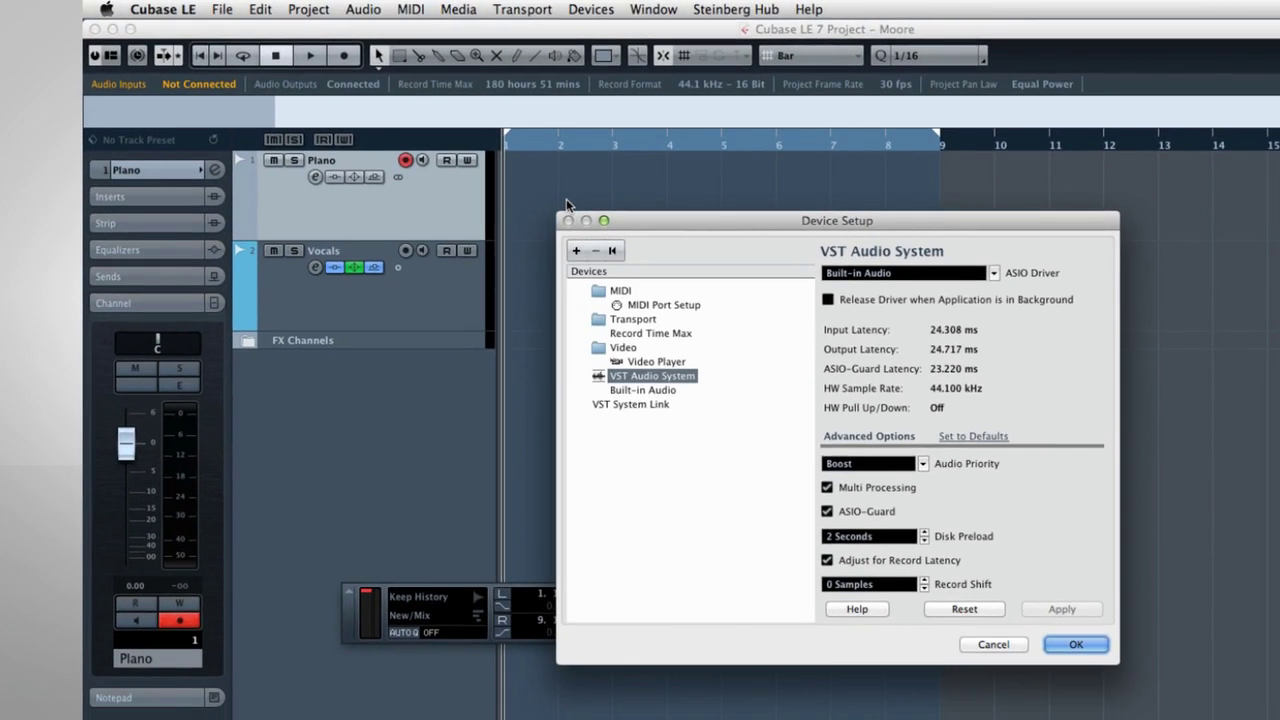
pyautogui.click(633, 363)
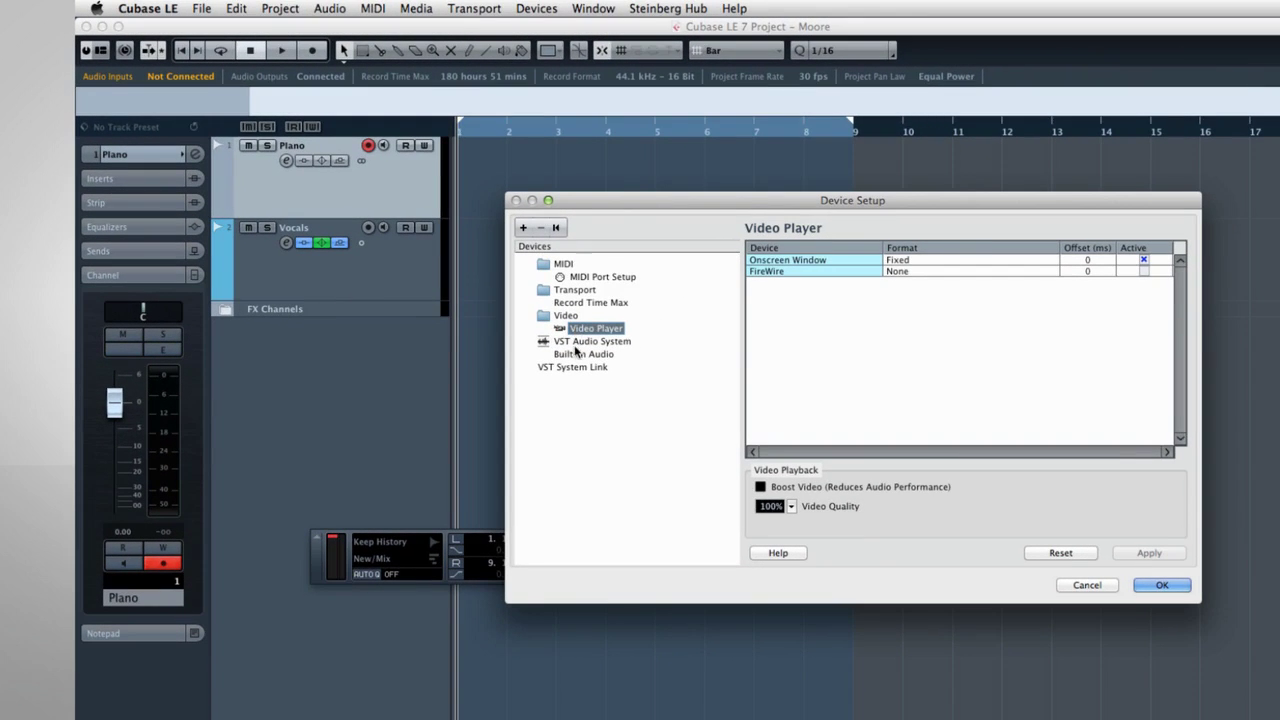
pyautogui.click(575, 366)
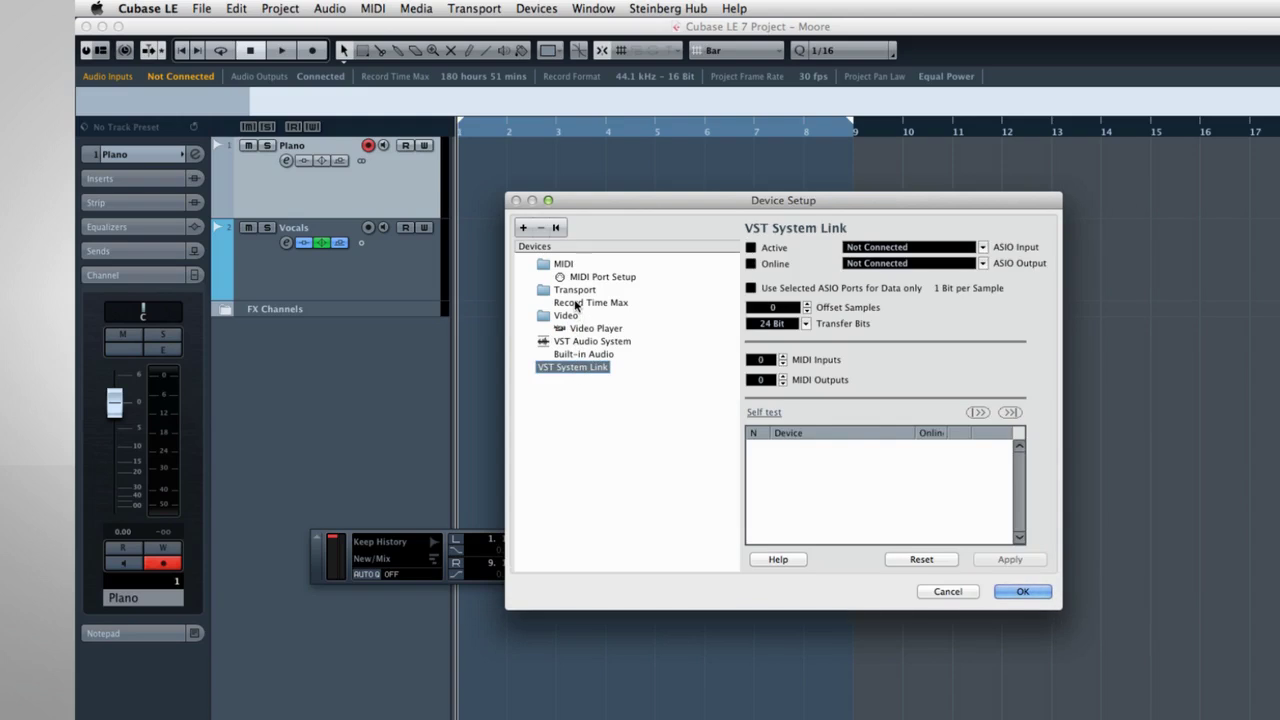
pyautogui.click(576, 304)
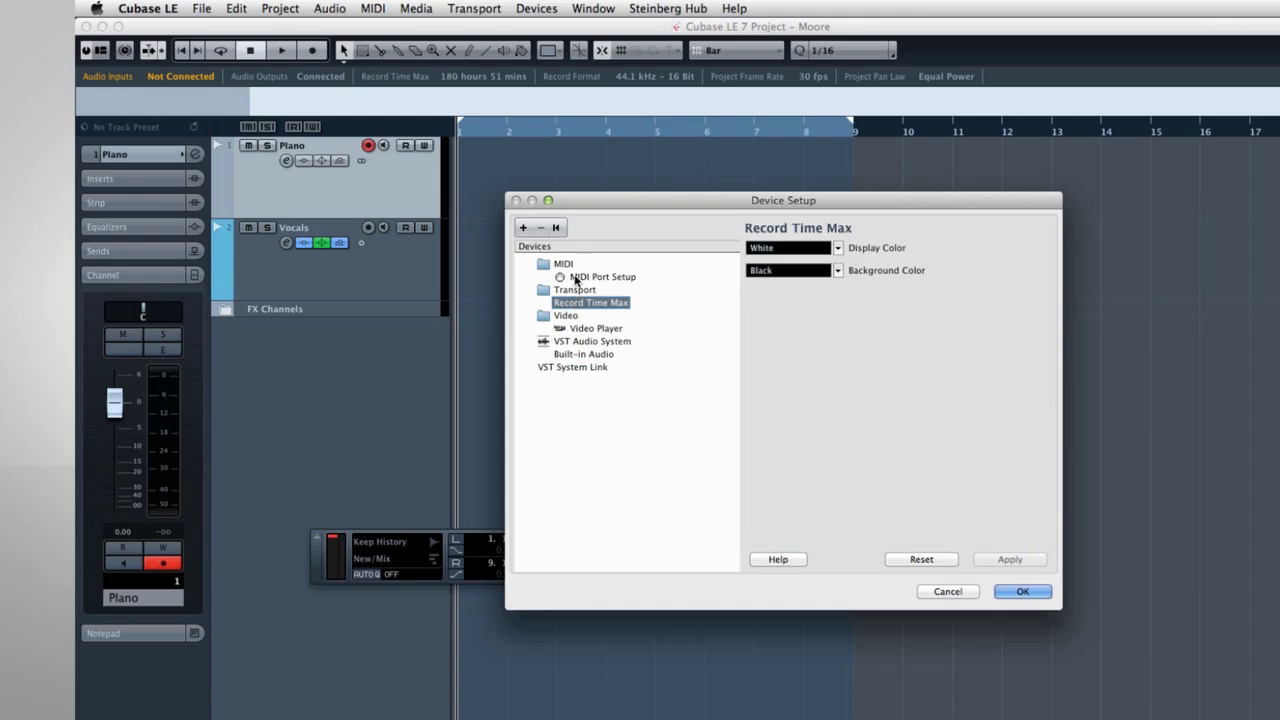
pyautogui.click(576, 278)
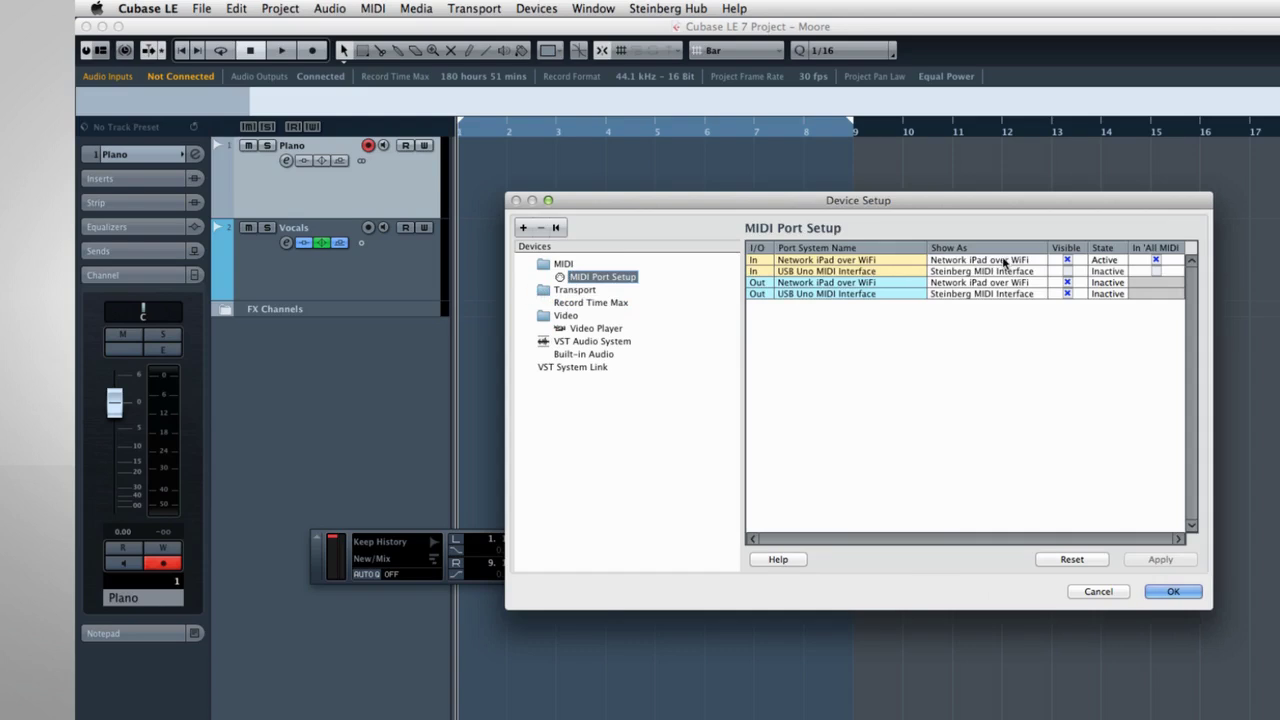
# Make the USB Uno input visible and in 'All MIDI Inputs', and hide the output ports.
pyautogui.click(1145, 271)
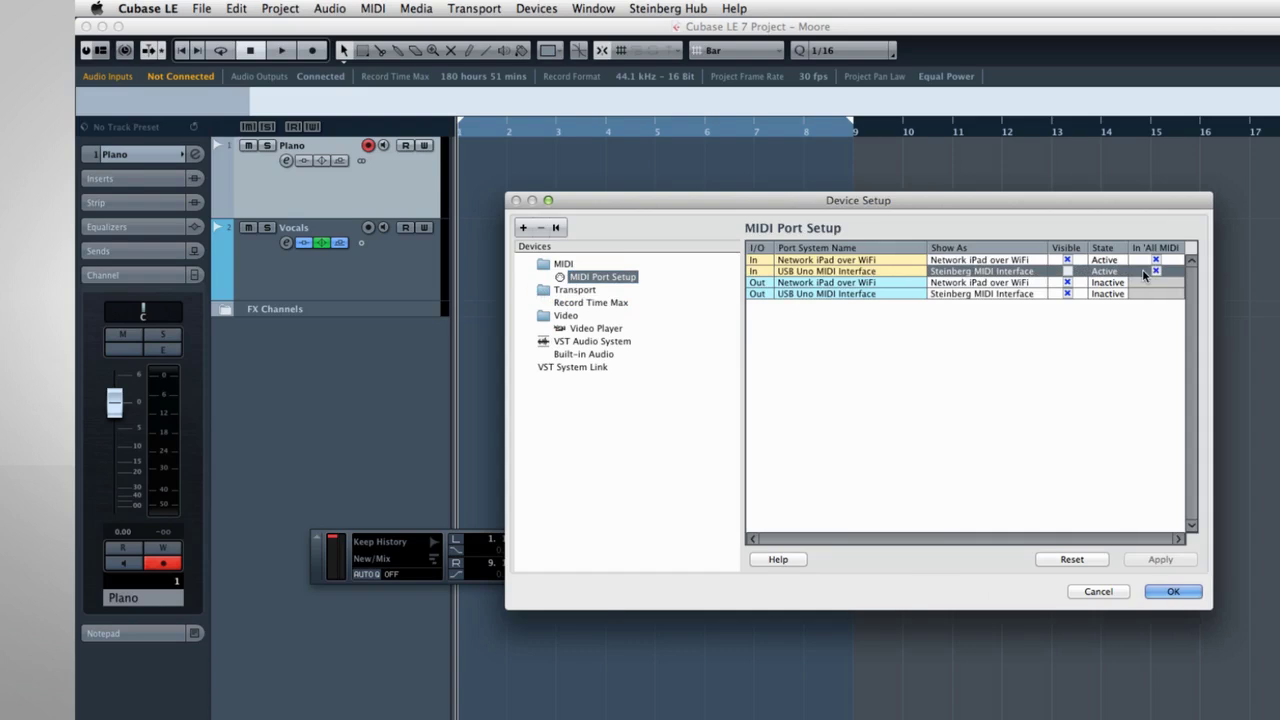
pyautogui.click(1067, 271)
pyautogui.click(1066, 283)
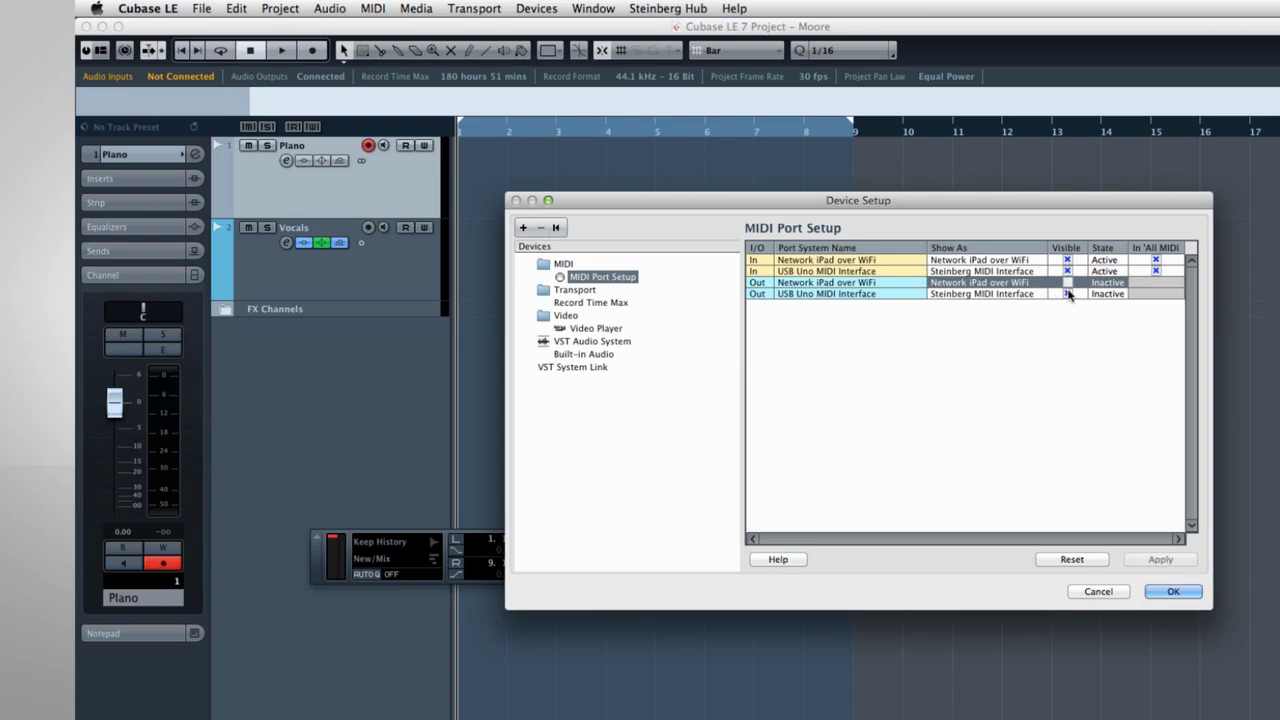
pyautogui.click(1069, 294)
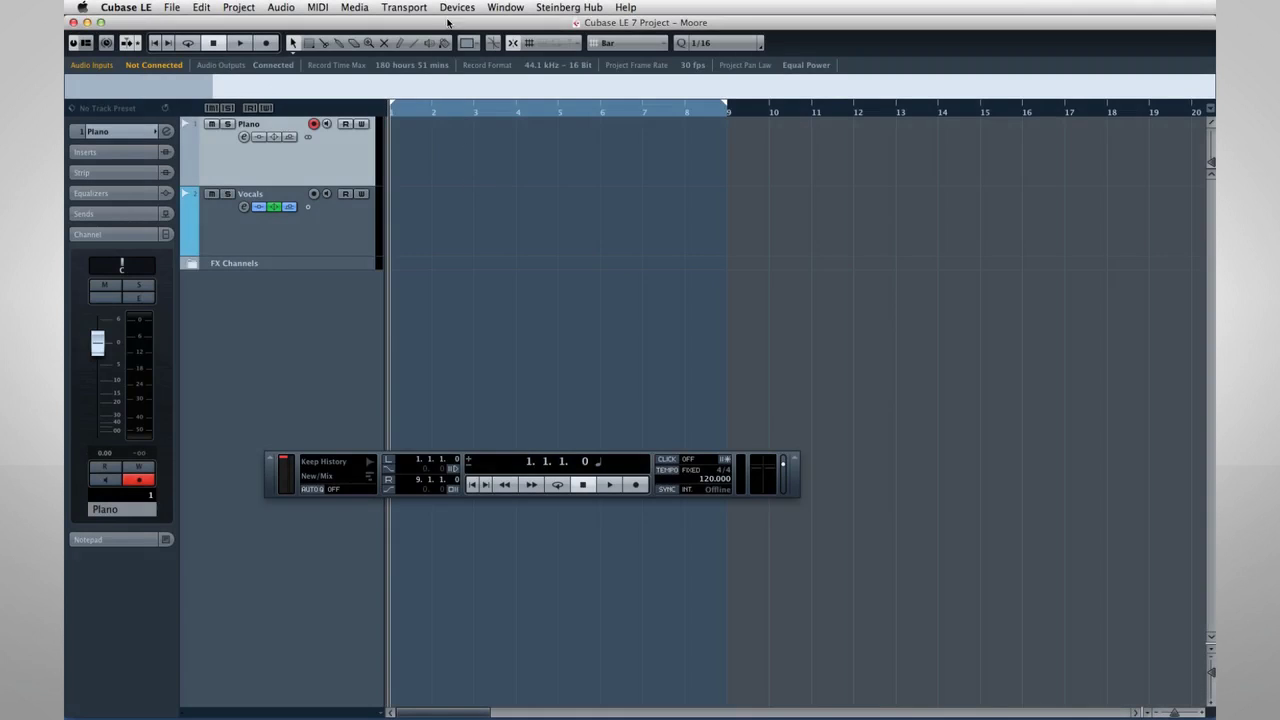
# Switch the VST Audio System ASIO driver to Yamaha Steinberg FW.
pyautogui.click(451, 7)
pyautogui.click(463, 157)
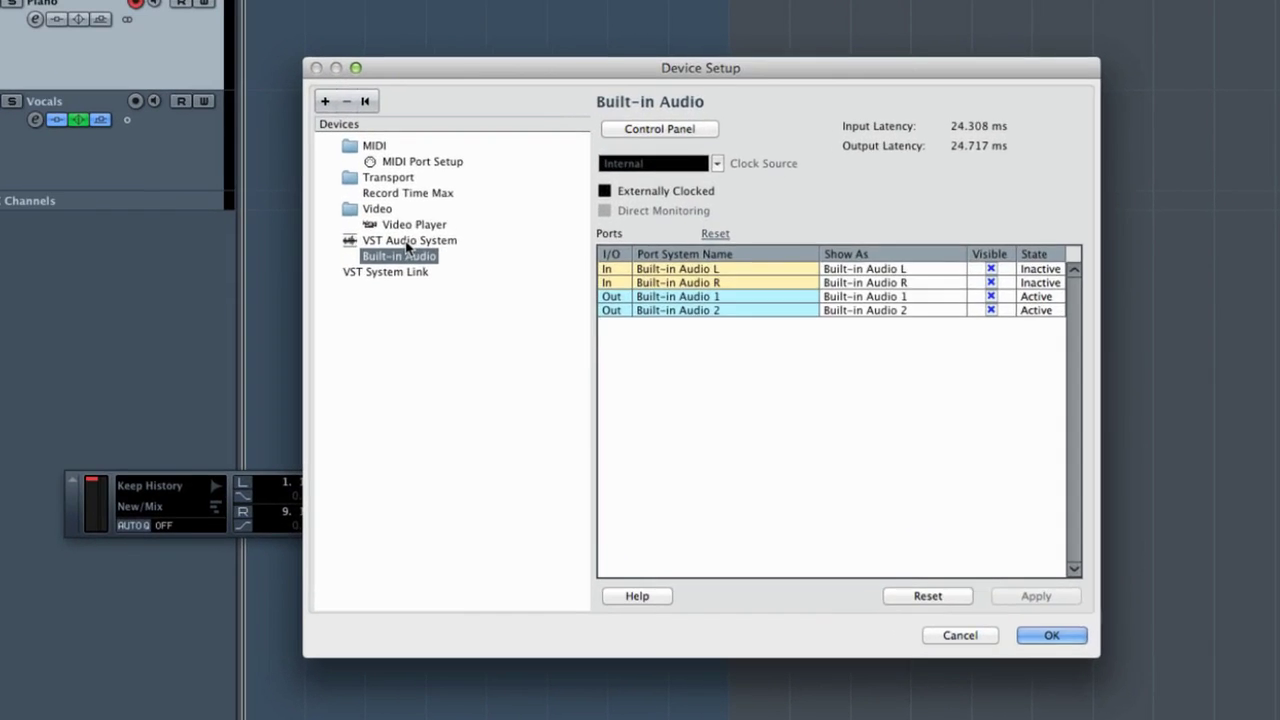
pyautogui.click(504, 292)
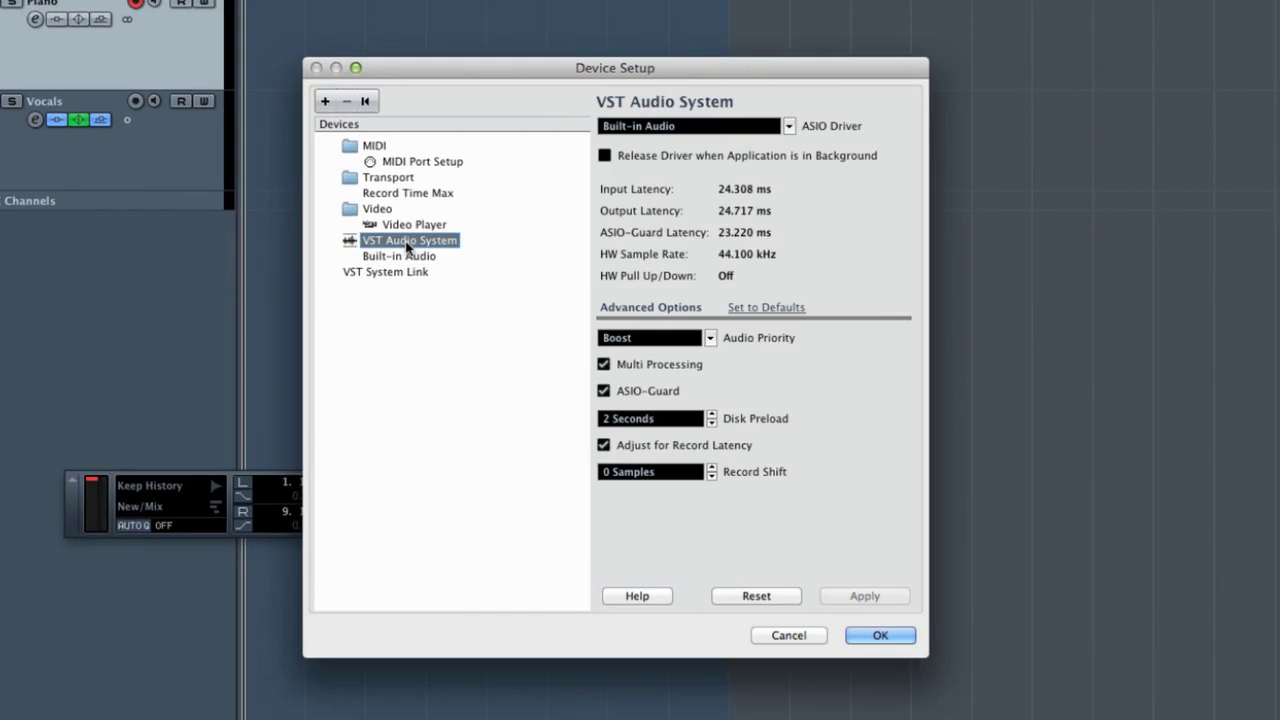
pyautogui.click(789, 127)
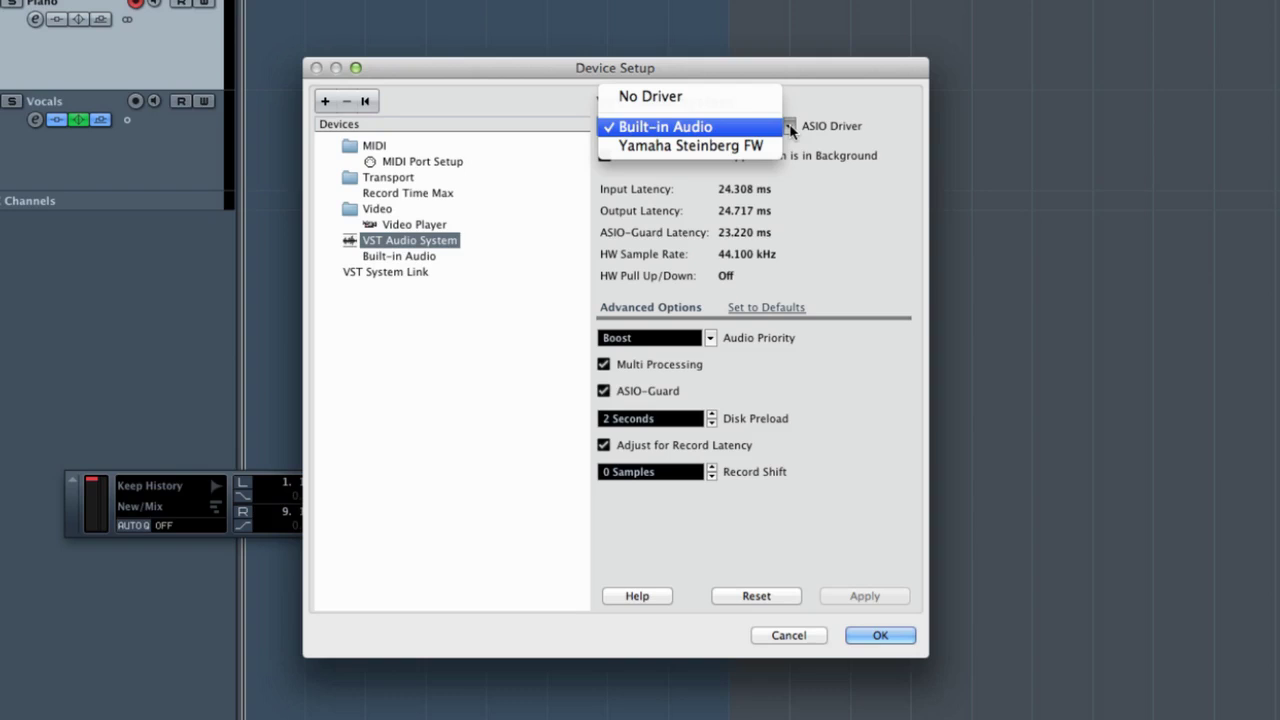
pyautogui.click(762, 146)
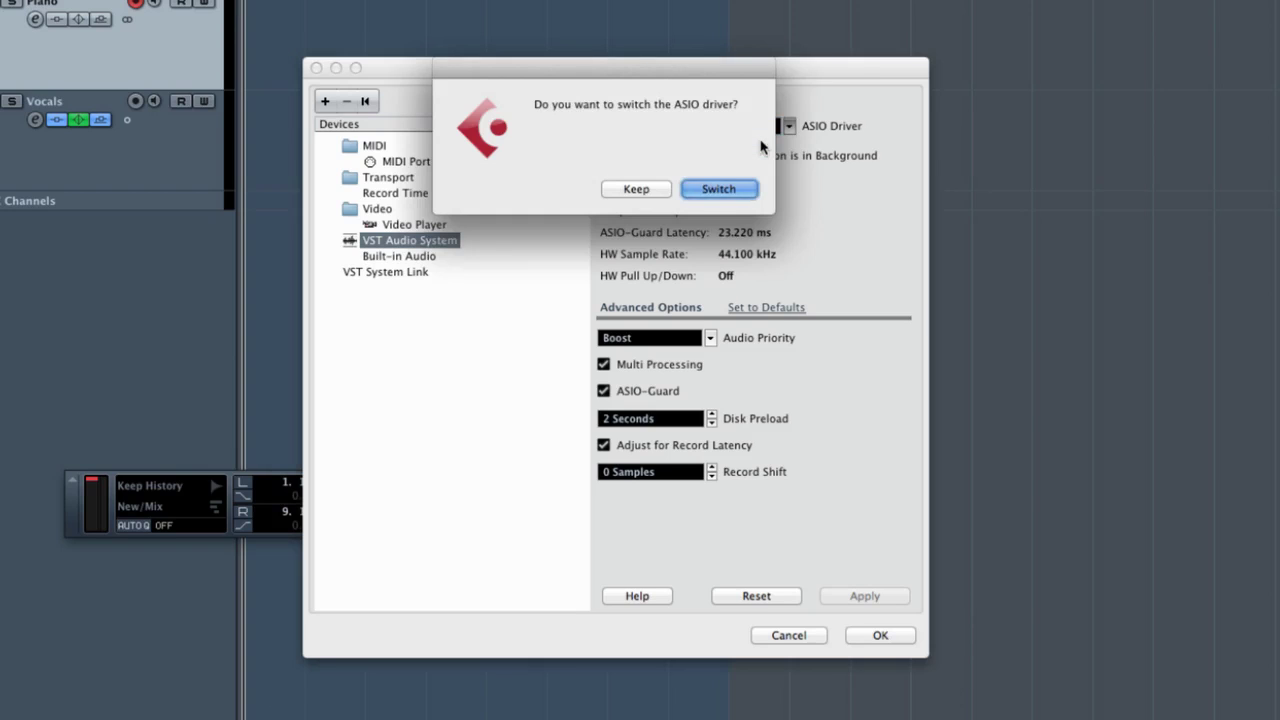
pyautogui.click(727, 190)
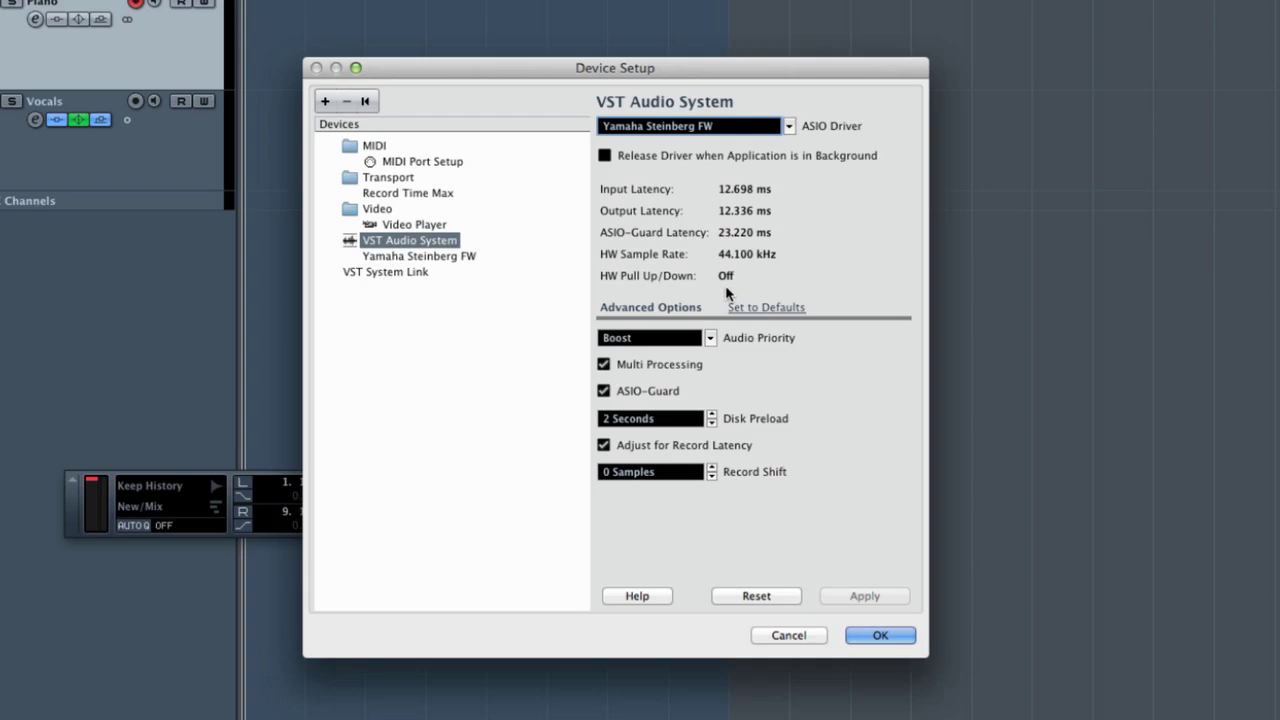
# Try a 128-sample buffer size in the Yamaha Steinberg FW device settings.
pyautogui.click(457, 259)
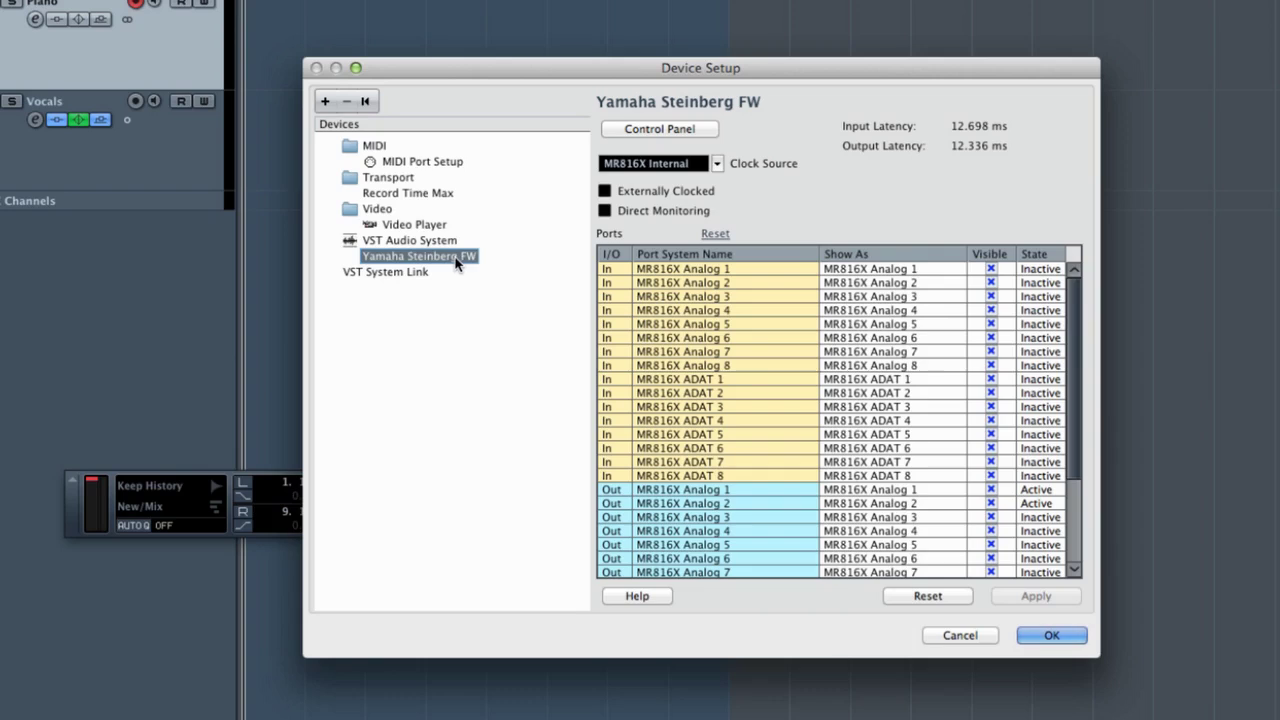
pyautogui.click(645, 132)
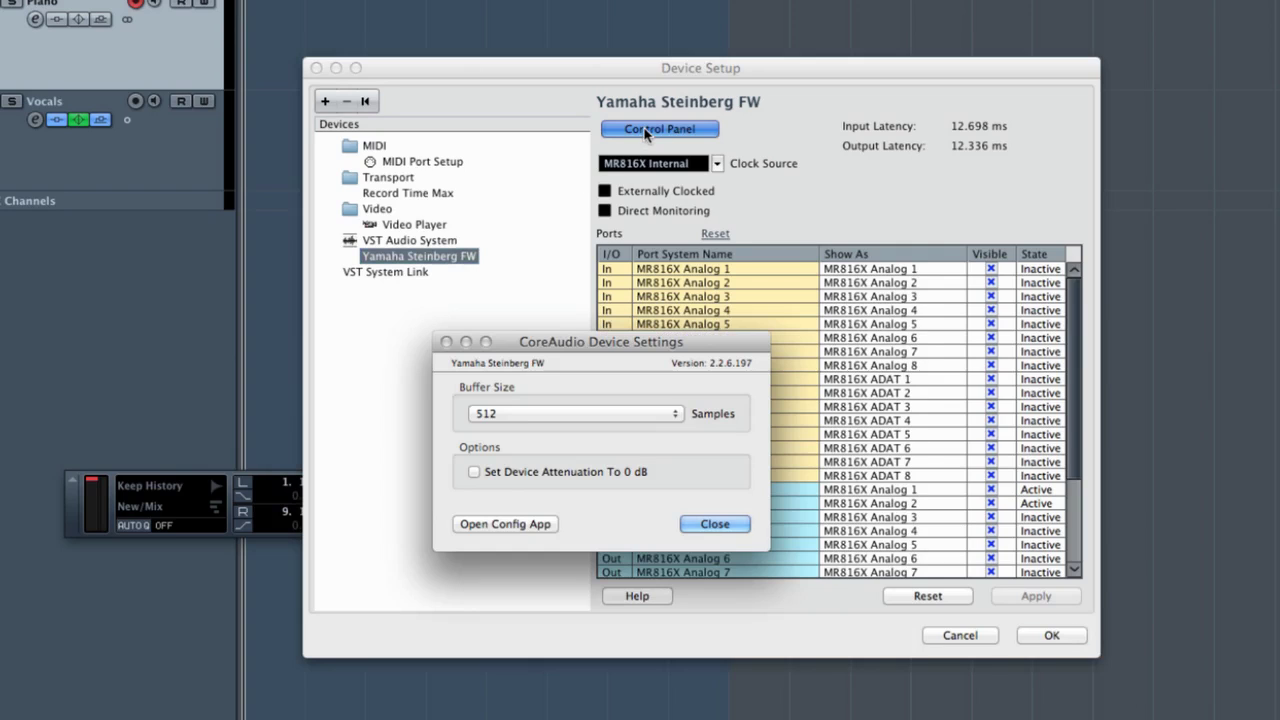
pyautogui.click(640, 412)
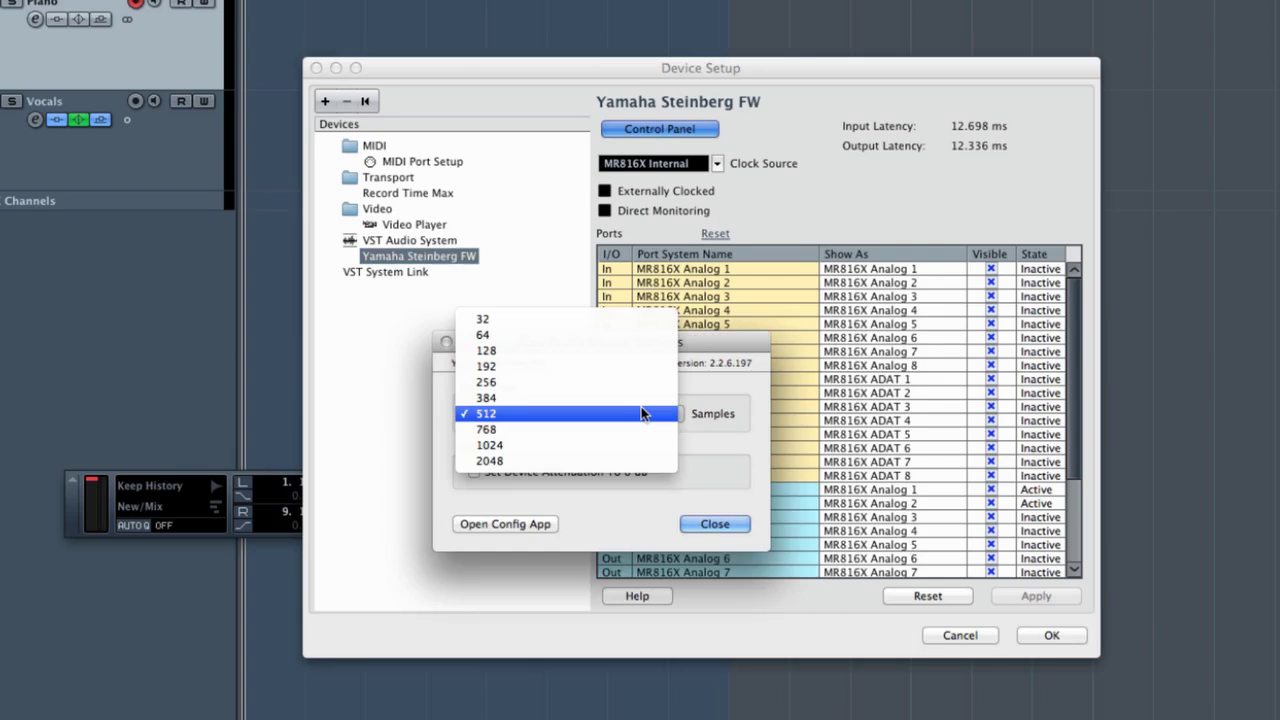
pyautogui.click(634, 351)
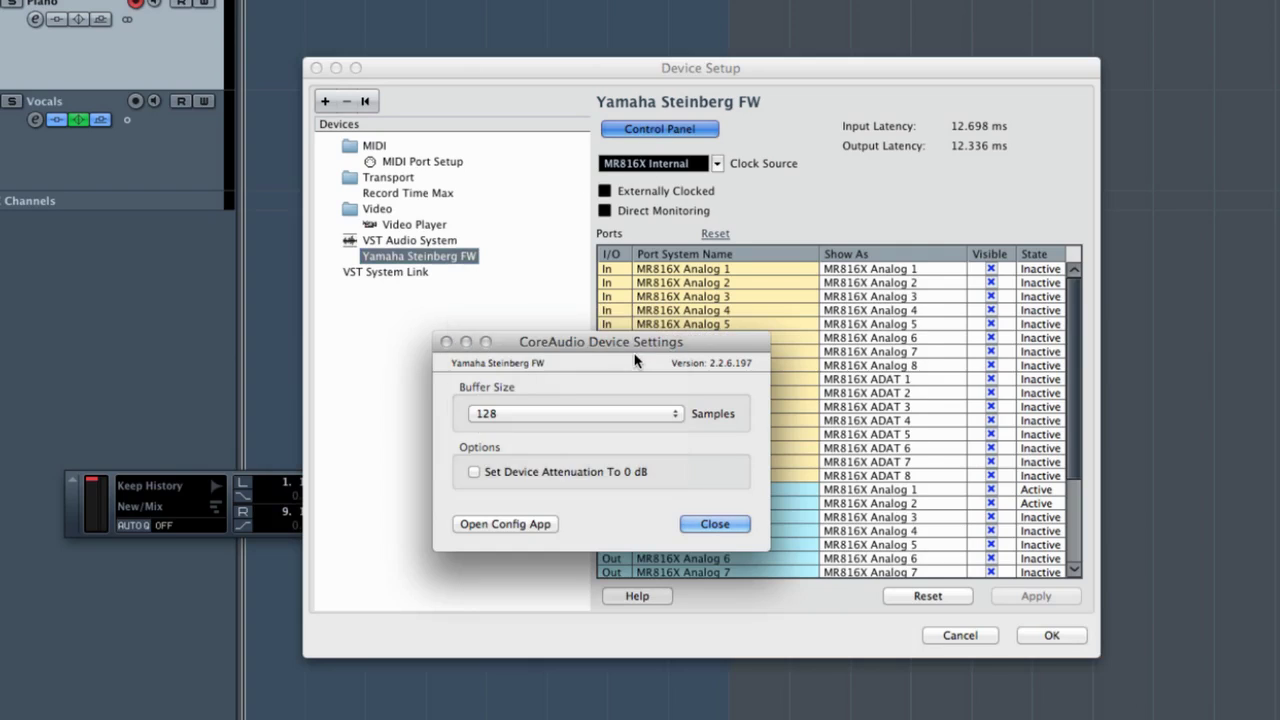
pyautogui.click(698, 518)
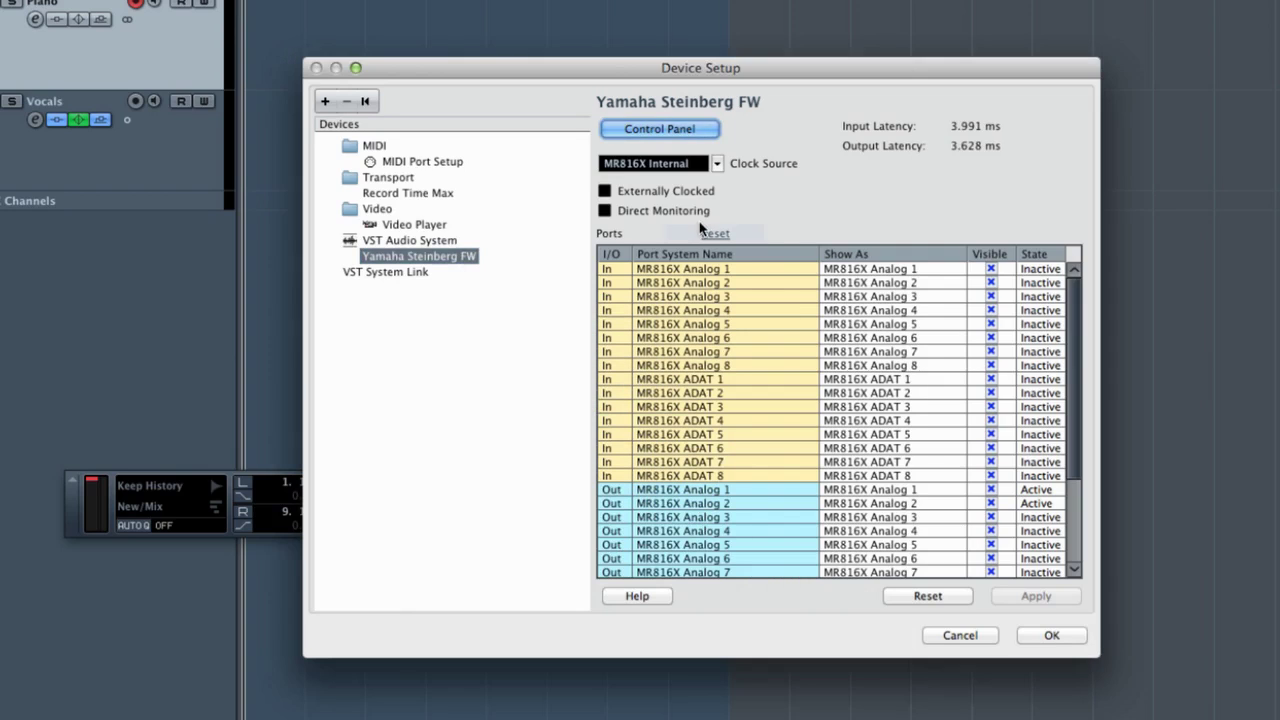
# Set the buffer size back to 512 samples, then change it to 1024.
pyautogui.click(660, 129)
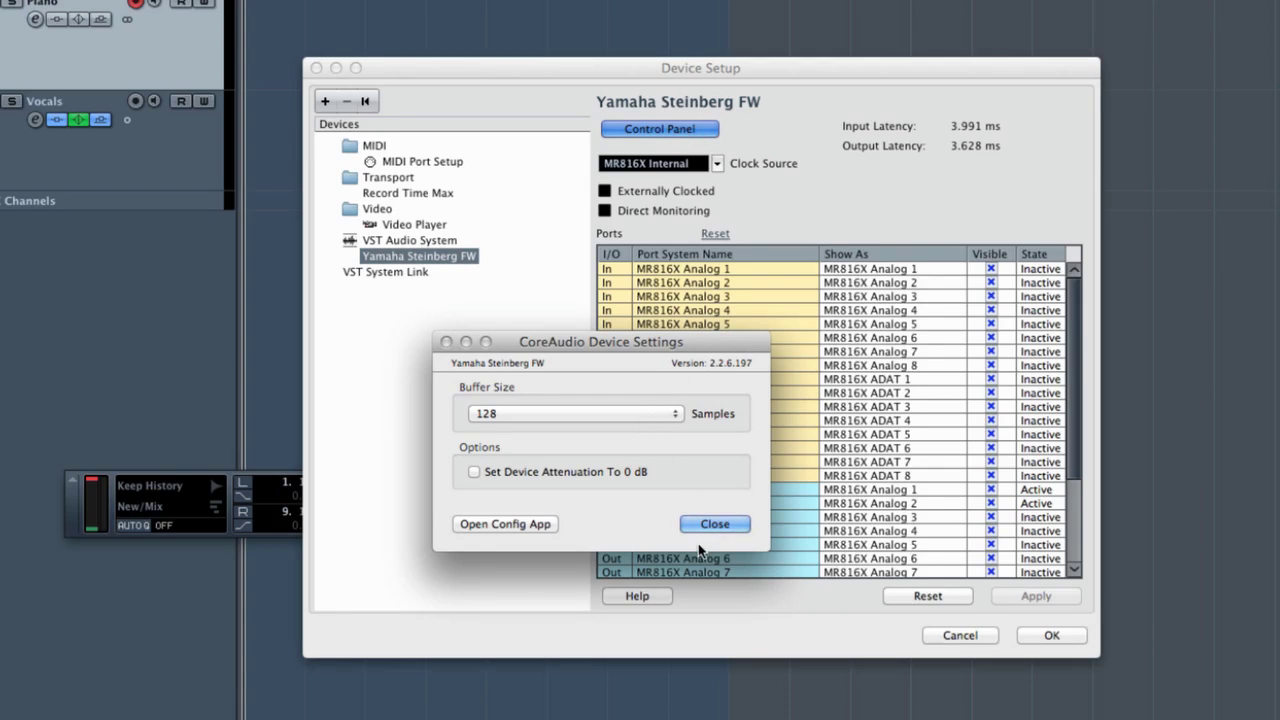
pyautogui.click(660, 414)
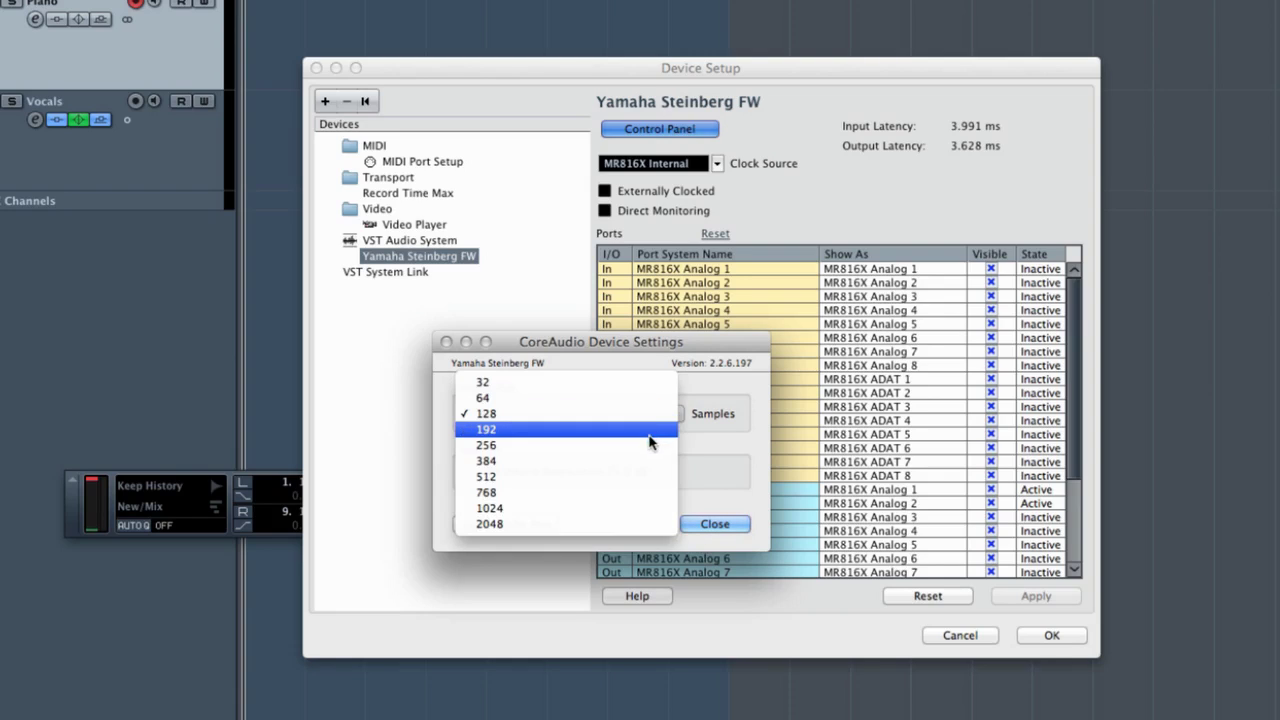
pyautogui.click(645, 476)
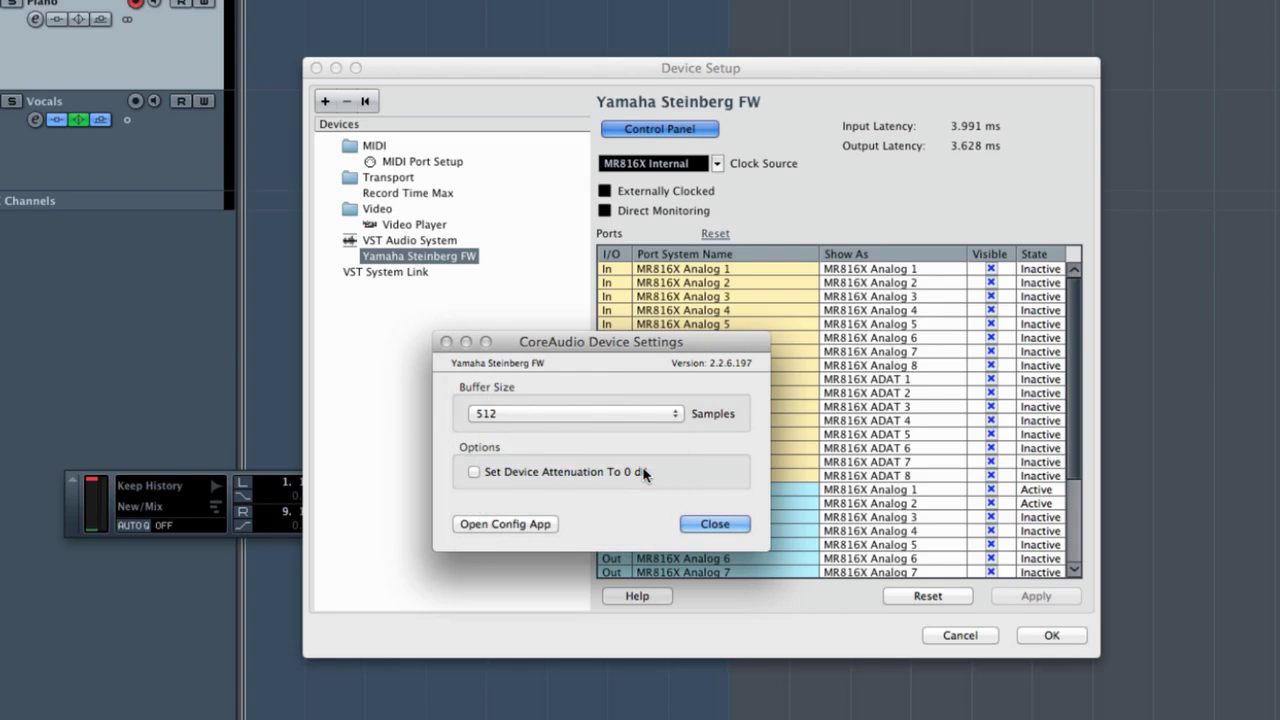
pyautogui.click(712, 526)
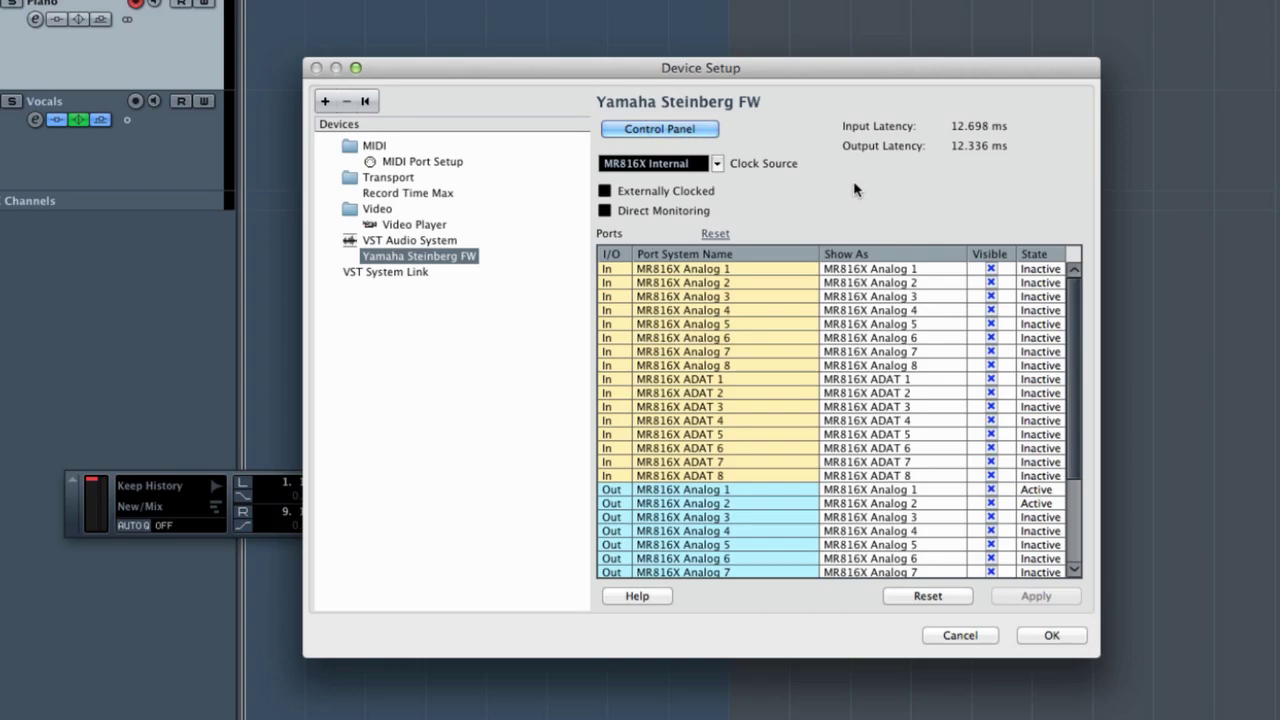
pyautogui.click(684, 134)
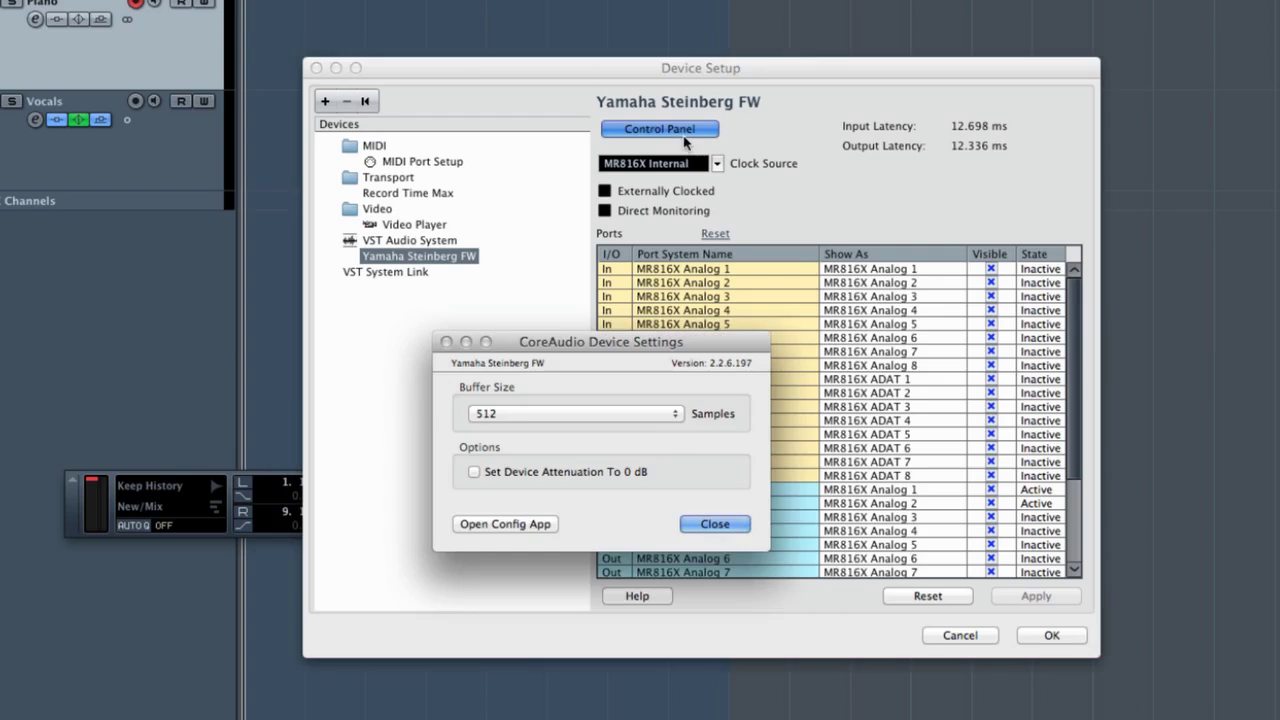
pyautogui.click(617, 412)
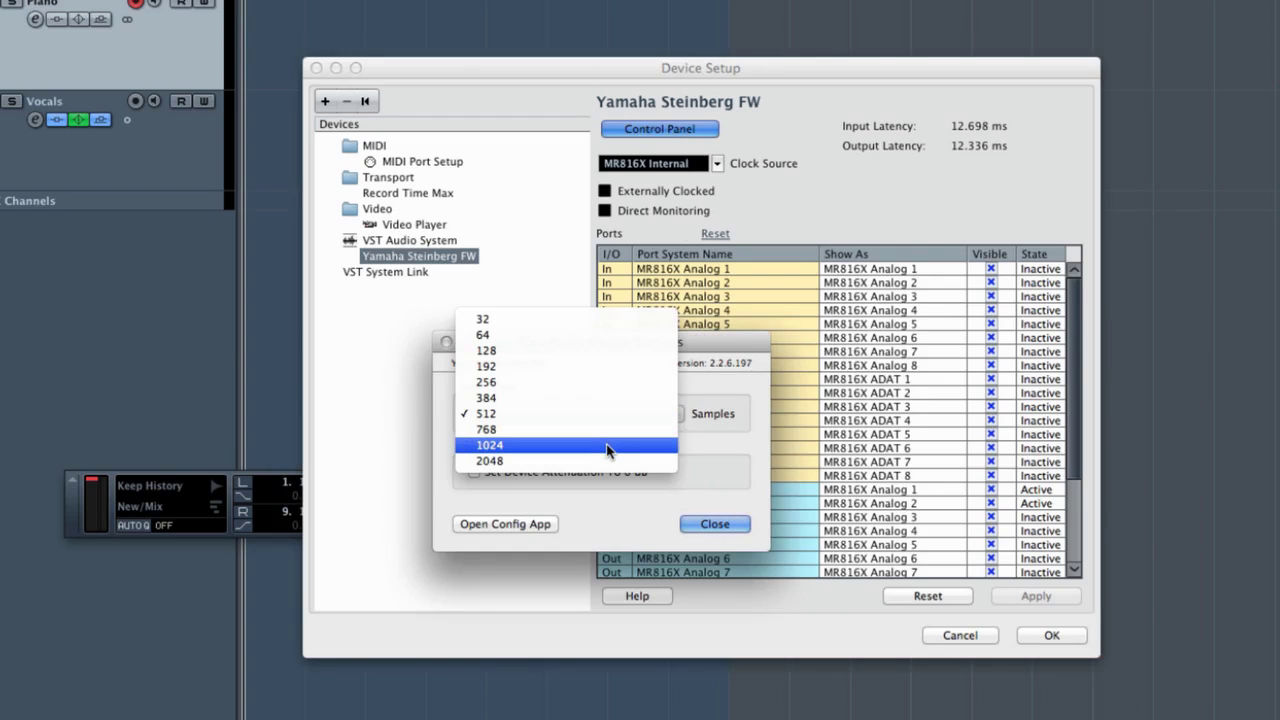
pyautogui.click(607, 447)
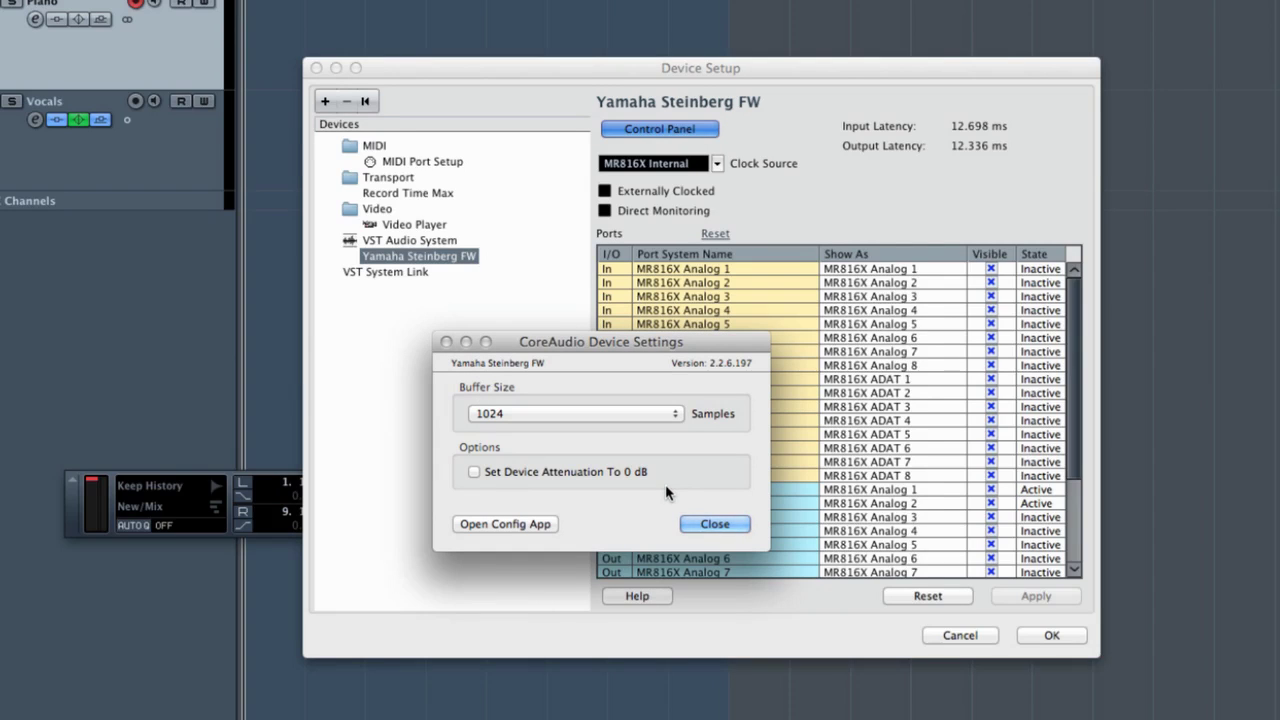
# Enable Direct Monitoring for Yamaha Steinberg FW and confirm Device Setup with OK.
pyautogui.click(700, 521)
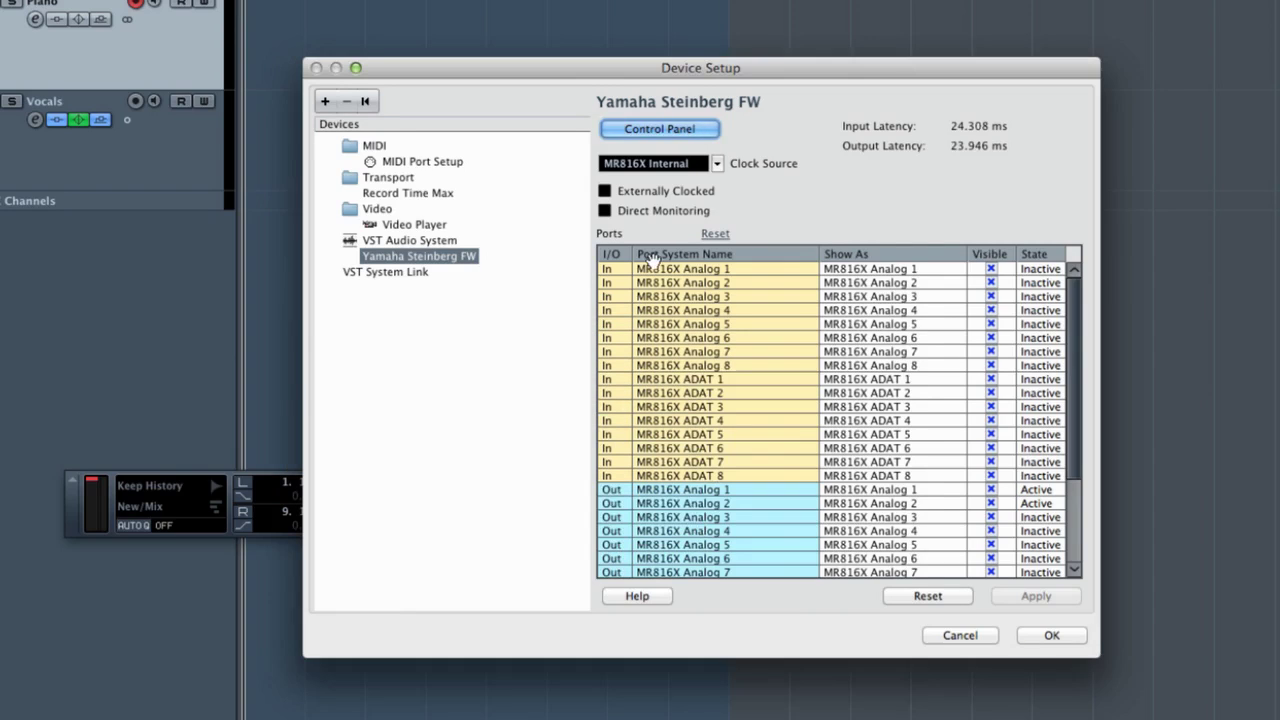
pyautogui.click(605, 211)
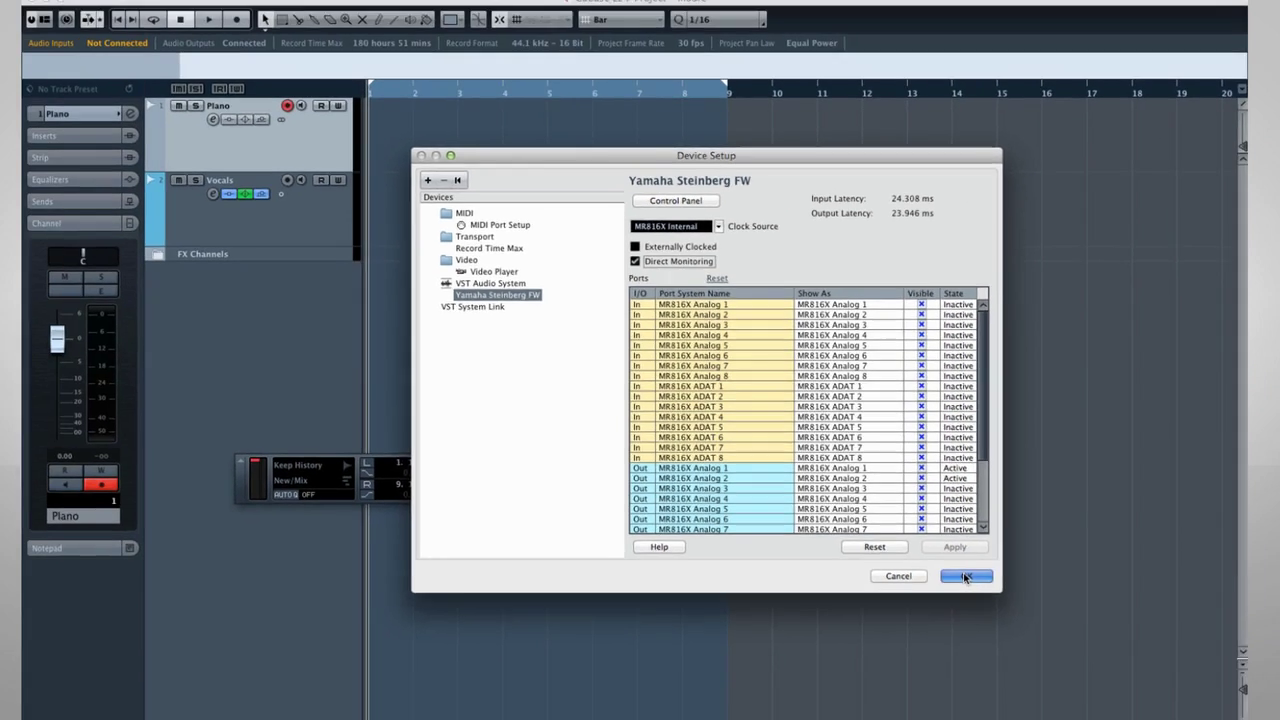
pyautogui.click(1050, 636)
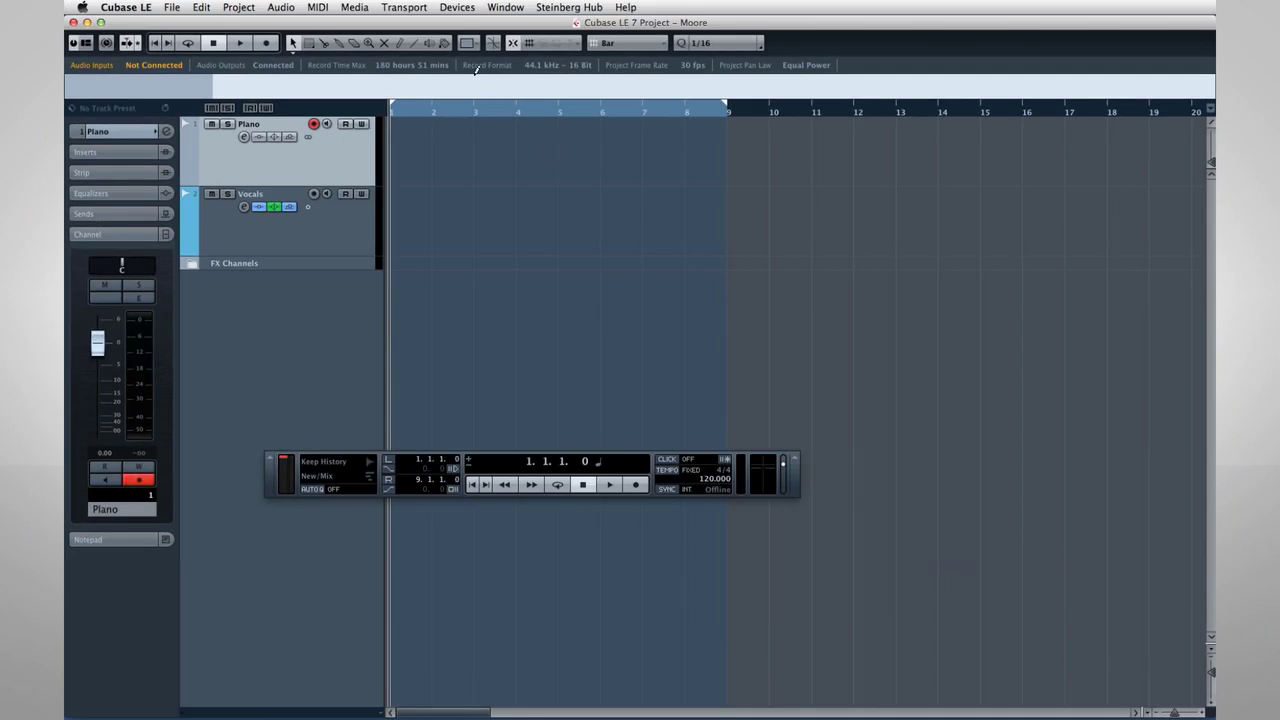
# Open VST Connections, check the Outputs page, and return to the empty Inputs page.
pyautogui.click(446, 250)
pyautogui.click(450, 8)
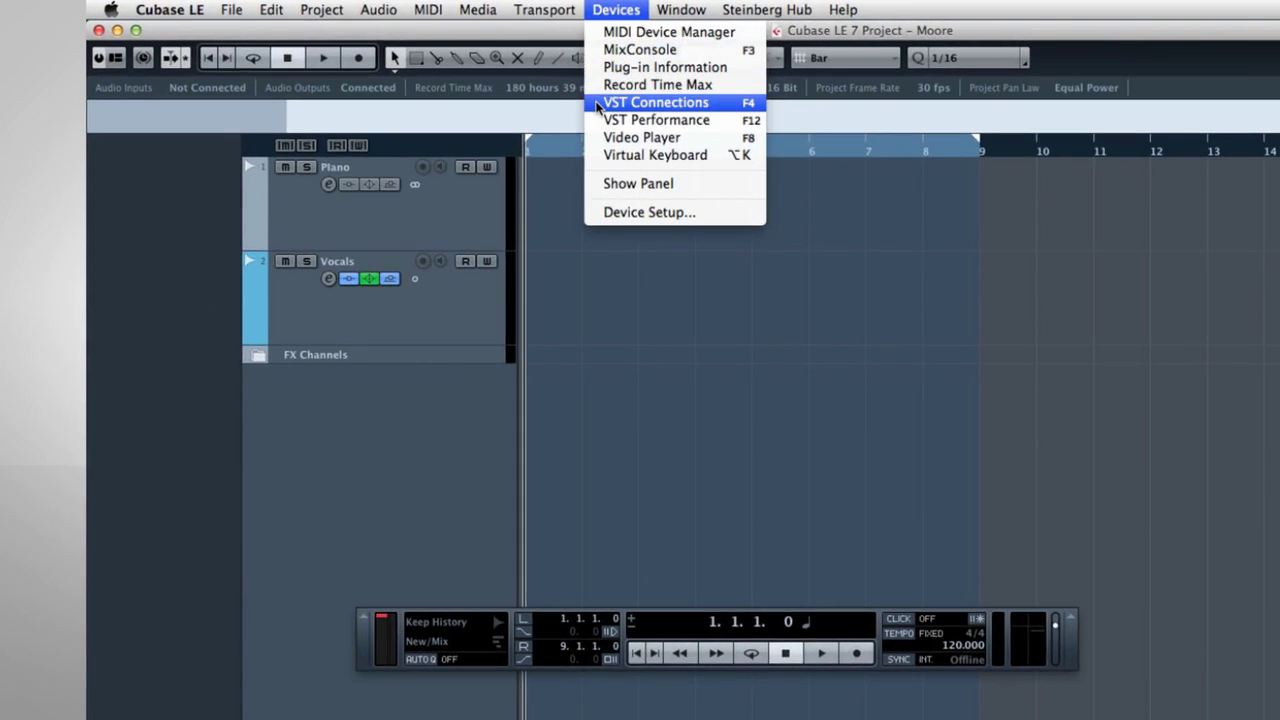
pyautogui.click(596, 106)
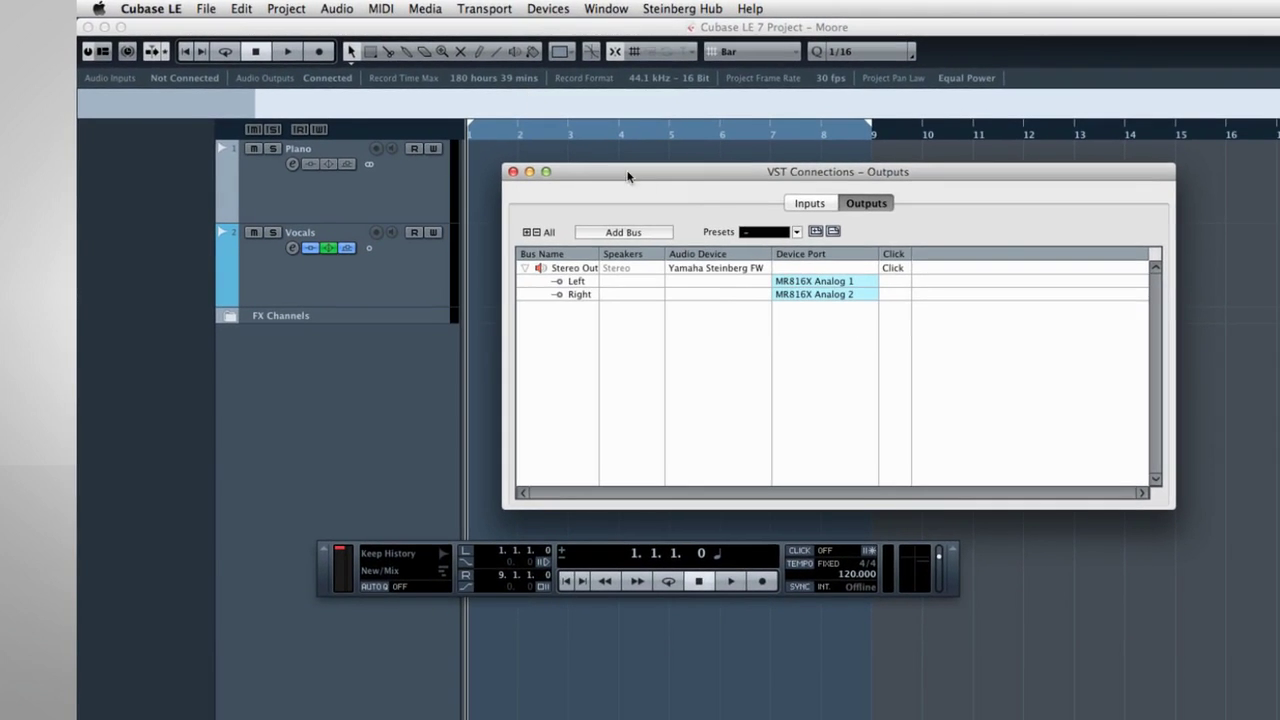
pyautogui.click(810, 205)
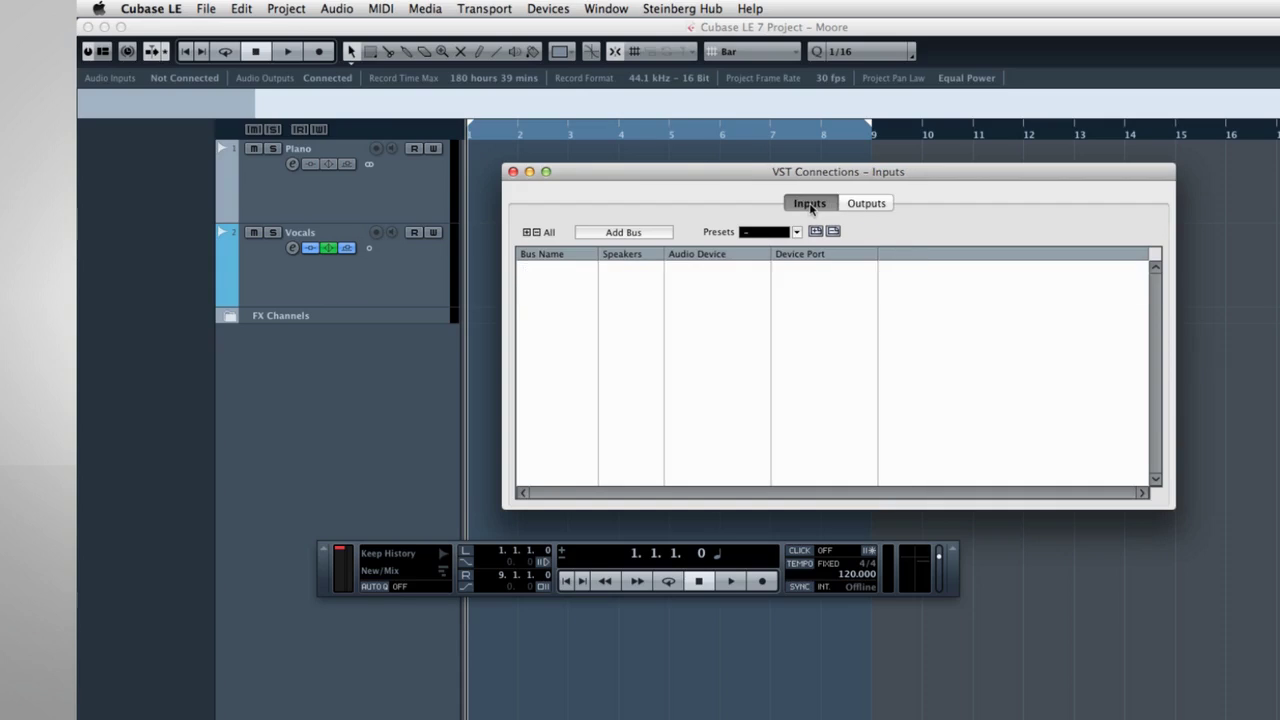
pyautogui.click(866, 204)
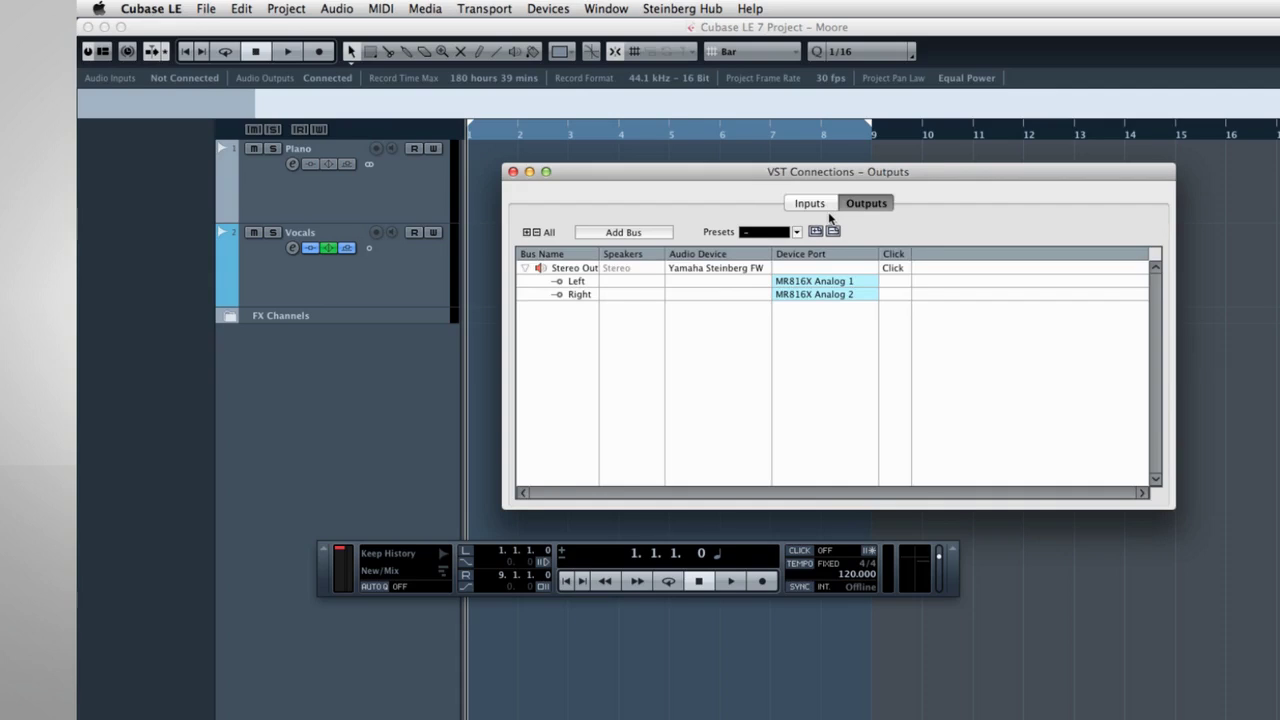
pyautogui.click(822, 205)
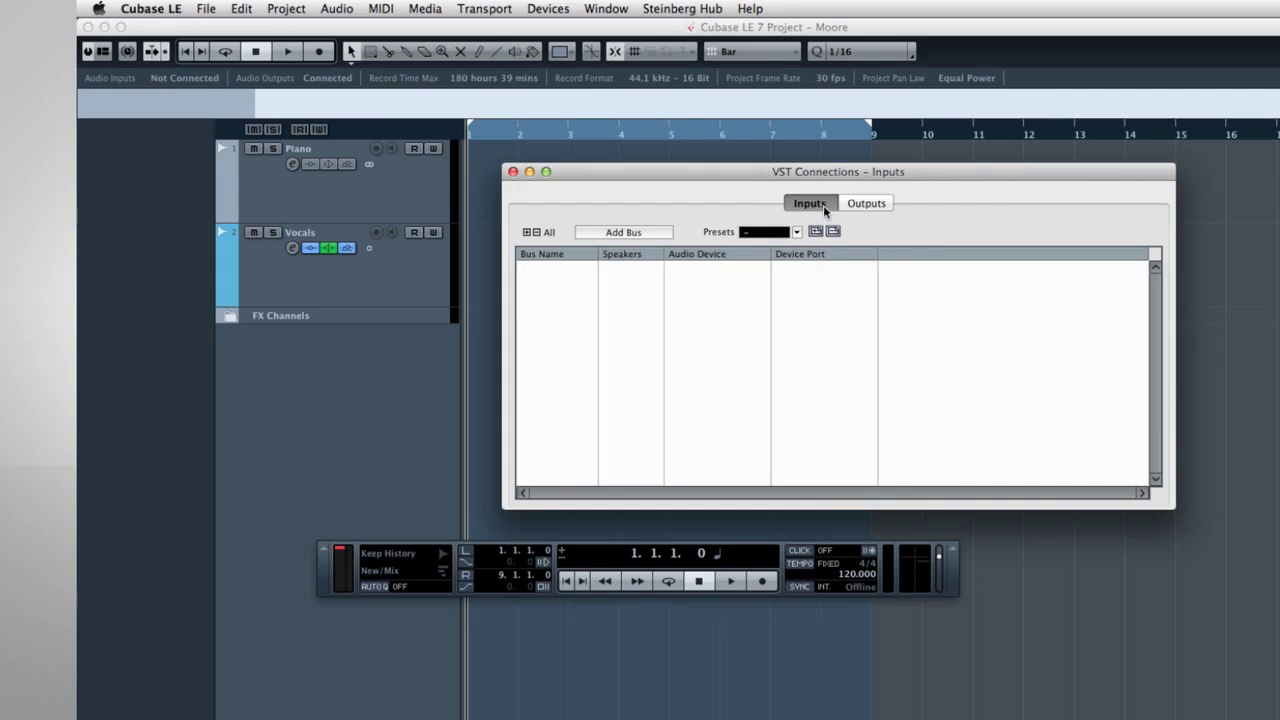
# Add a single Mono In input bus as a trial, then reopen VST Connections.
pyautogui.click(638, 233)
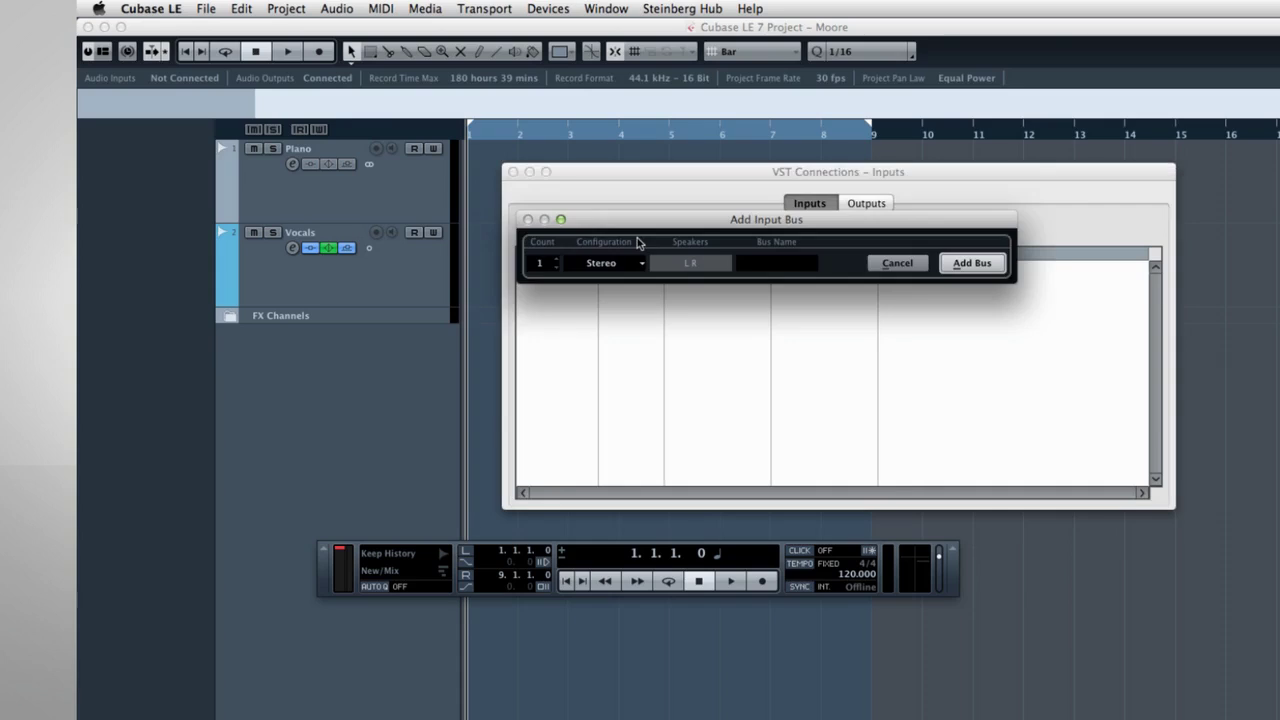
pyautogui.click(620, 270)
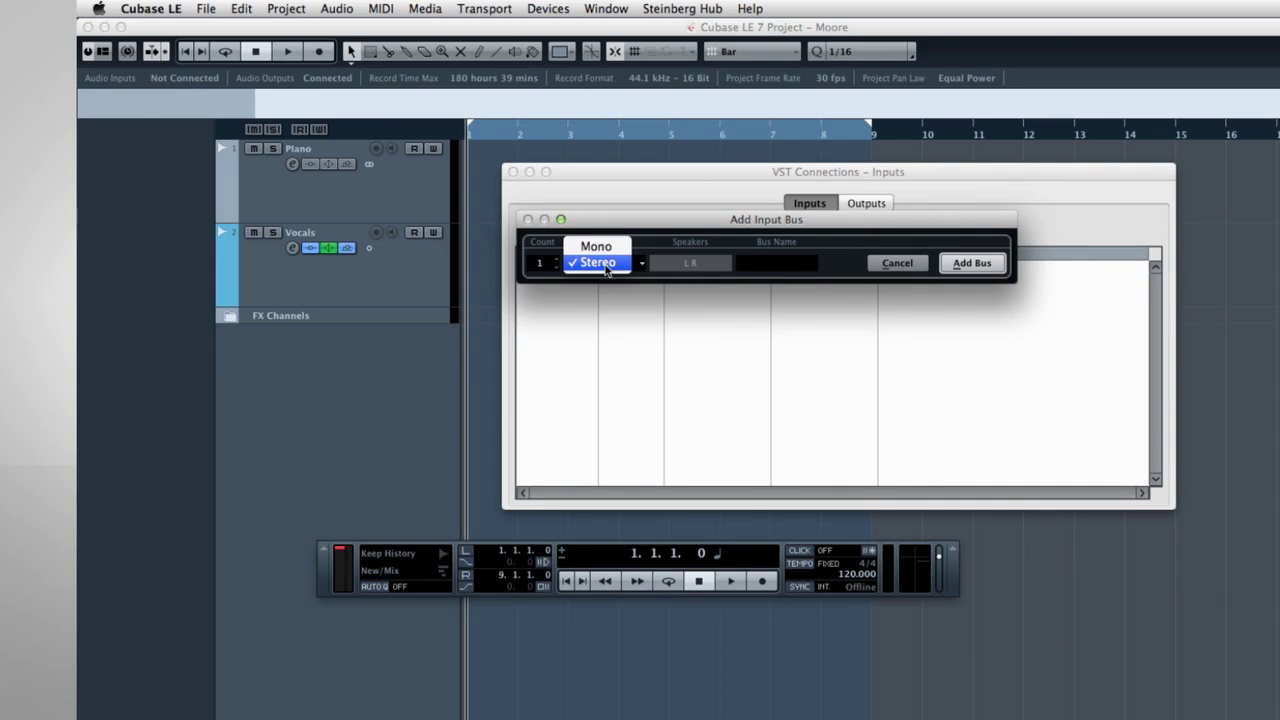
pyautogui.click(600, 246)
pyautogui.click(971, 263)
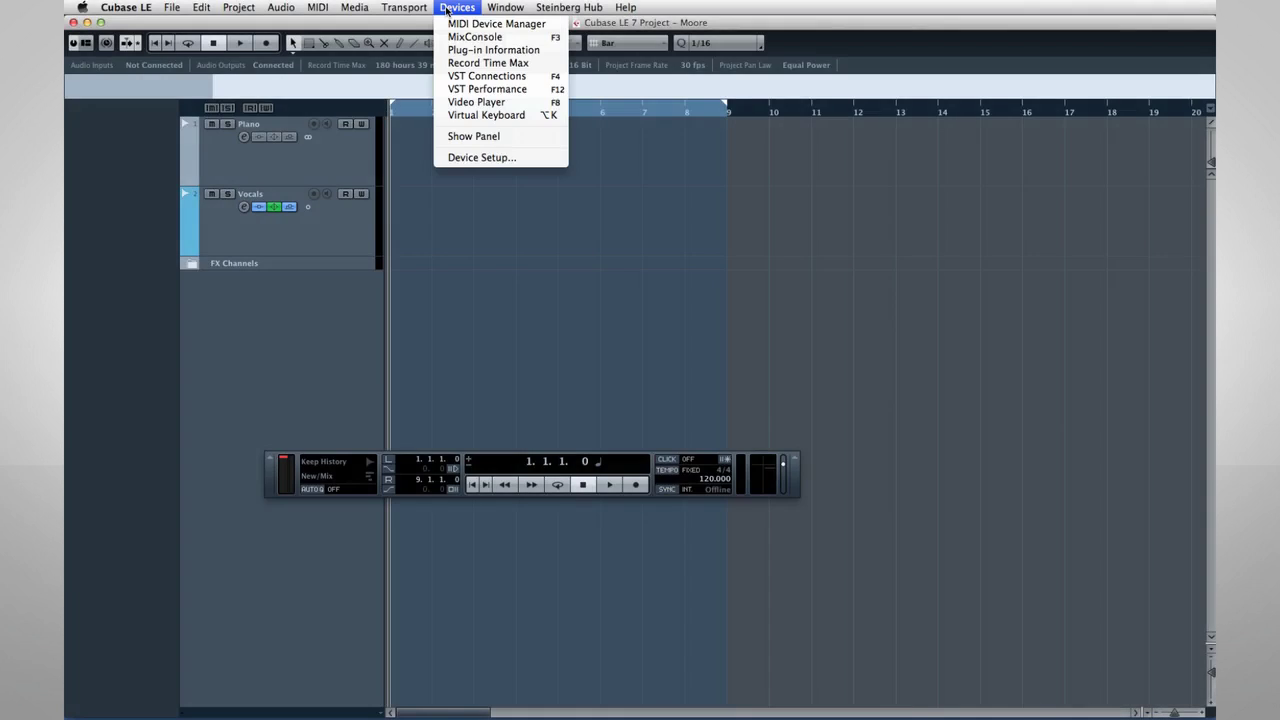
pyautogui.click(451, 78)
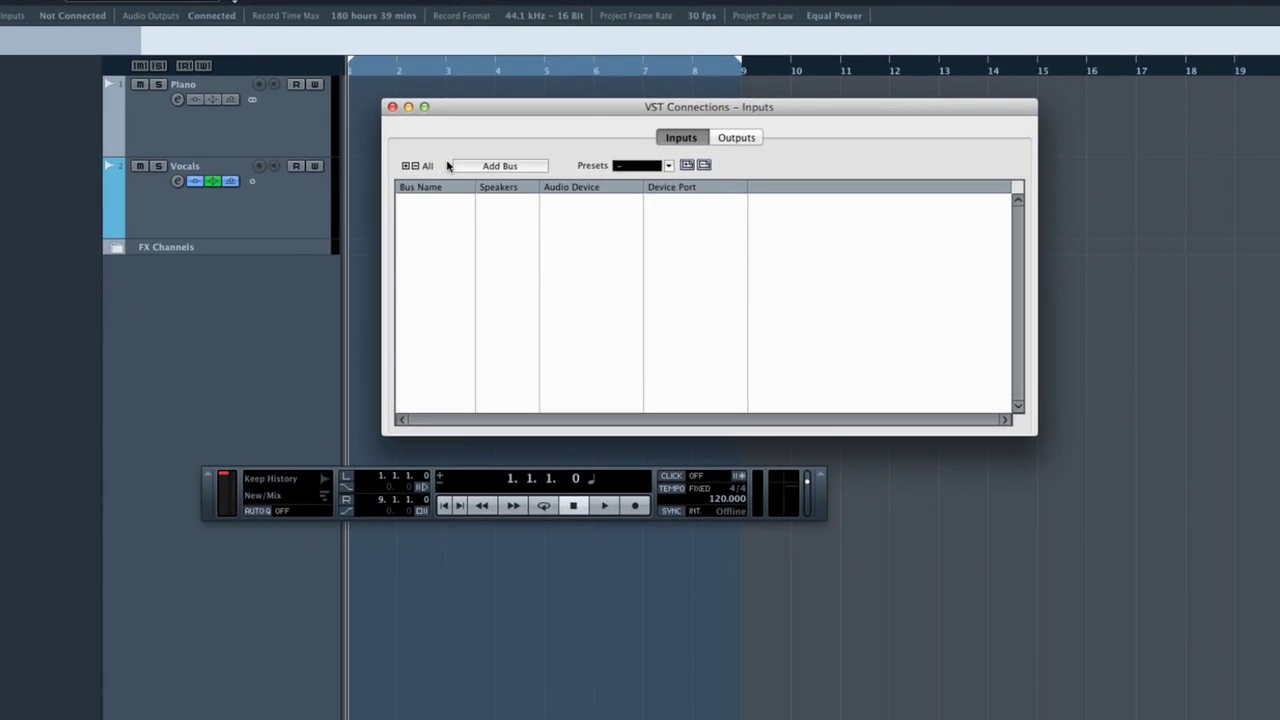
# Add two mono input buses at once, creating Mono In and Mono In 2 on MR816X Analog 1 and 2.
pyautogui.click(498, 195)
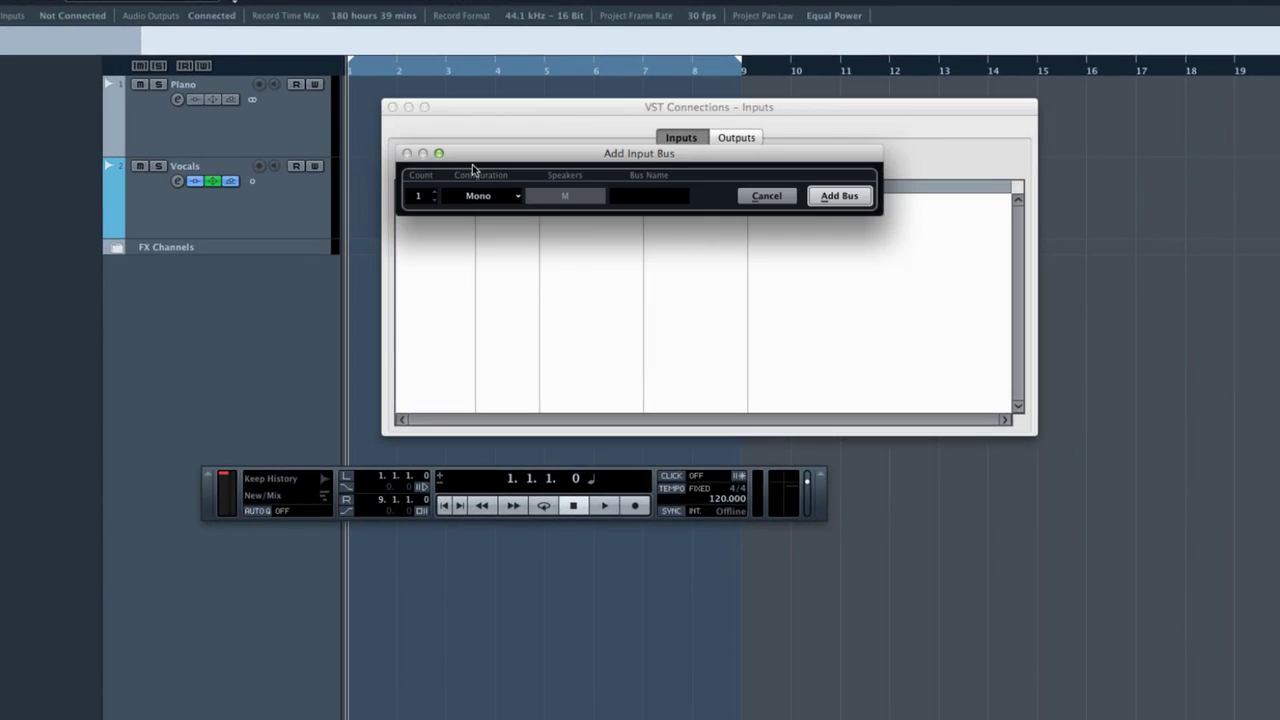
pyautogui.click(510, 198)
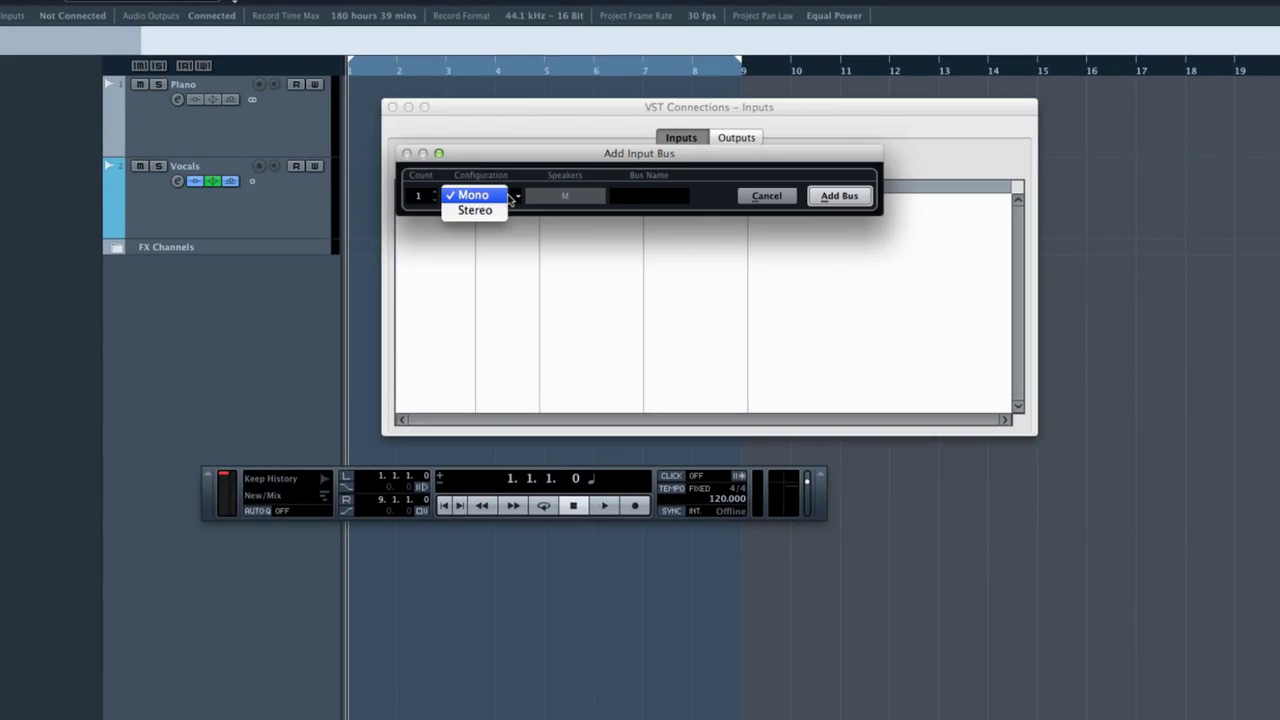
pyautogui.click(504, 196)
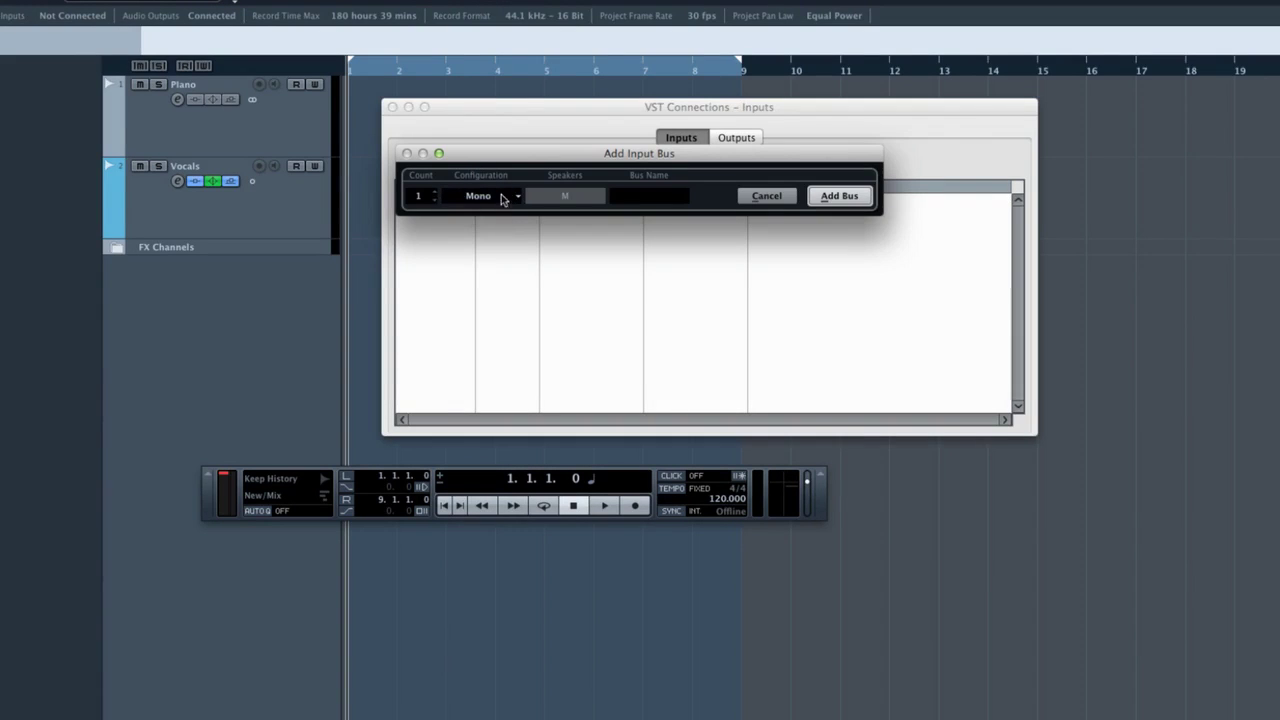
pyautogui.click(434, 192)
pyautogui.click(816, 197)
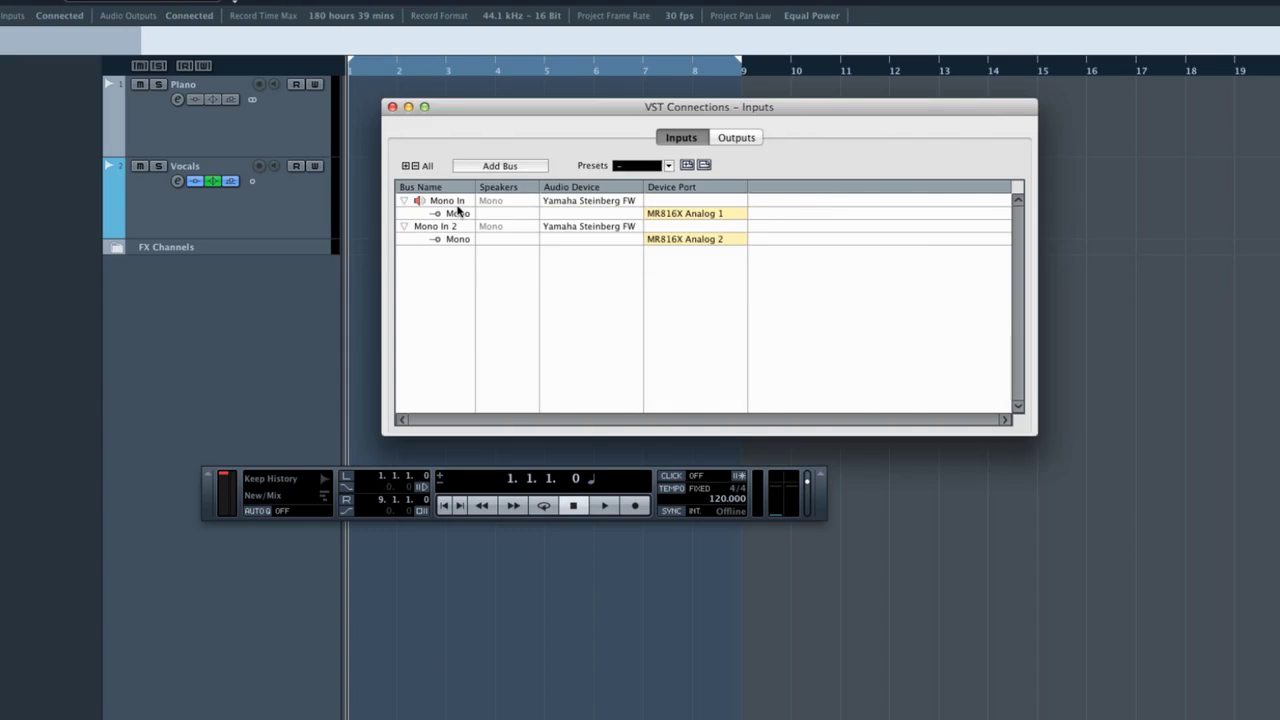
# Rename the mono input buses to LIVE ROOM and BOOTH, keeping BOOTH on MR816X Analog 2.
pyautogui.doubleClick(450, 201)
pyautogui.write('L')
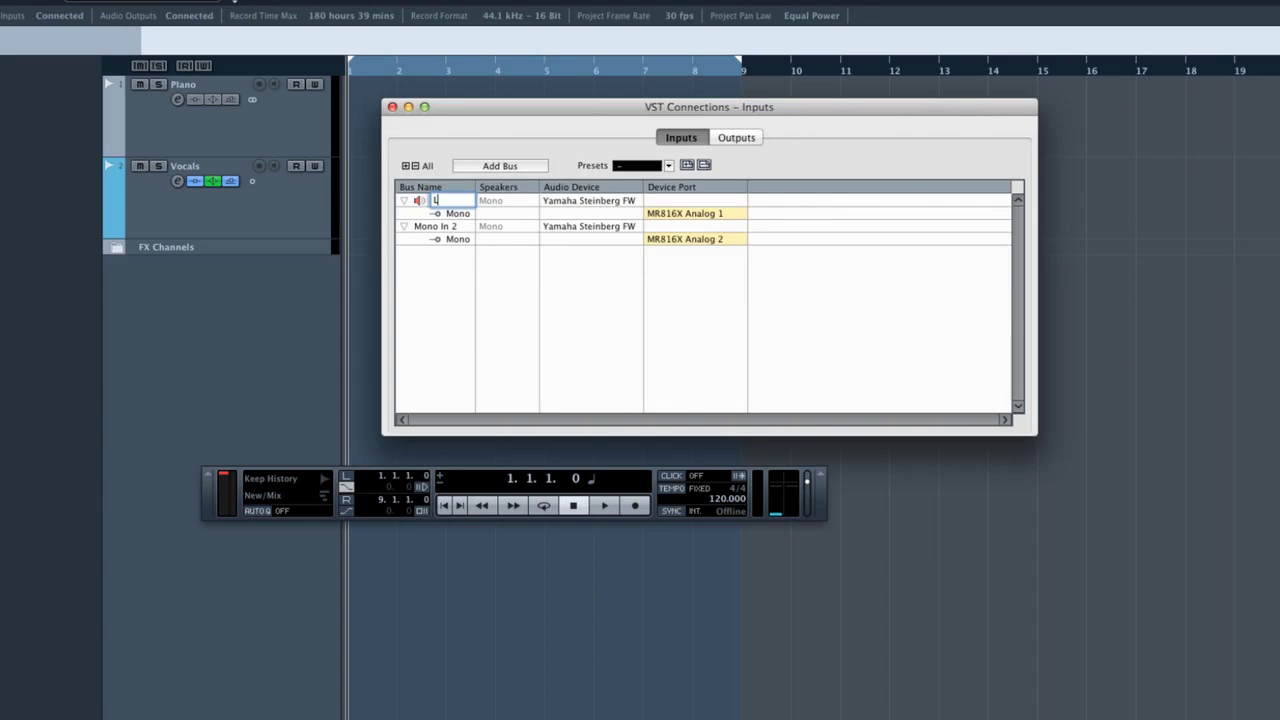
pyautogui.write('IVE ROOM')
pyautogui.doubleClick(442, 226)
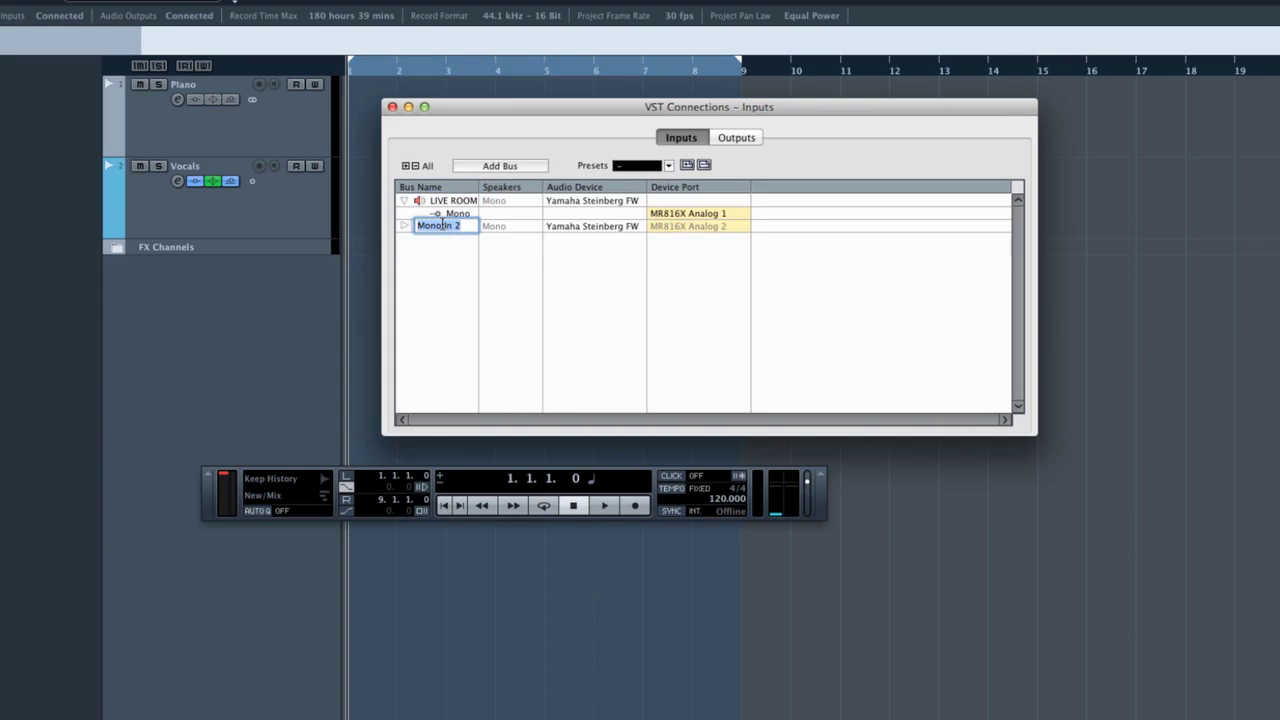
pyautogui.write('BOOTH')
pyautogui.press('Return')
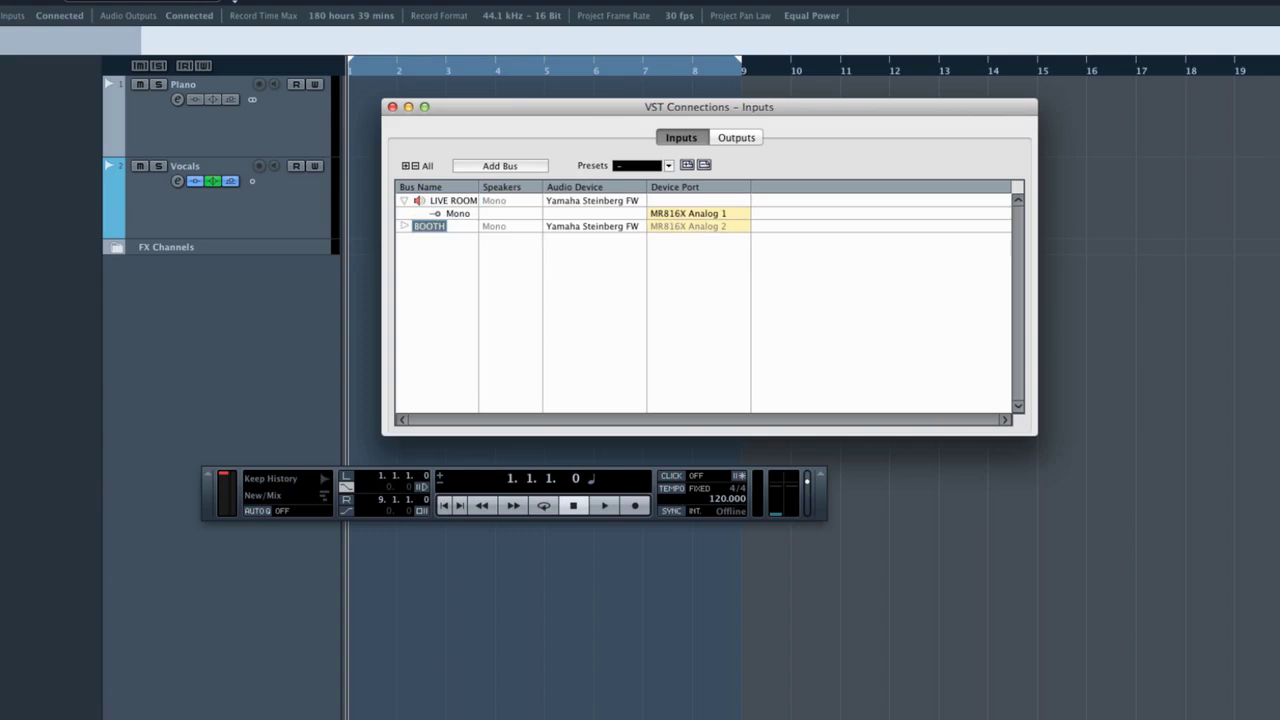
pyautogui.click(712, 241)
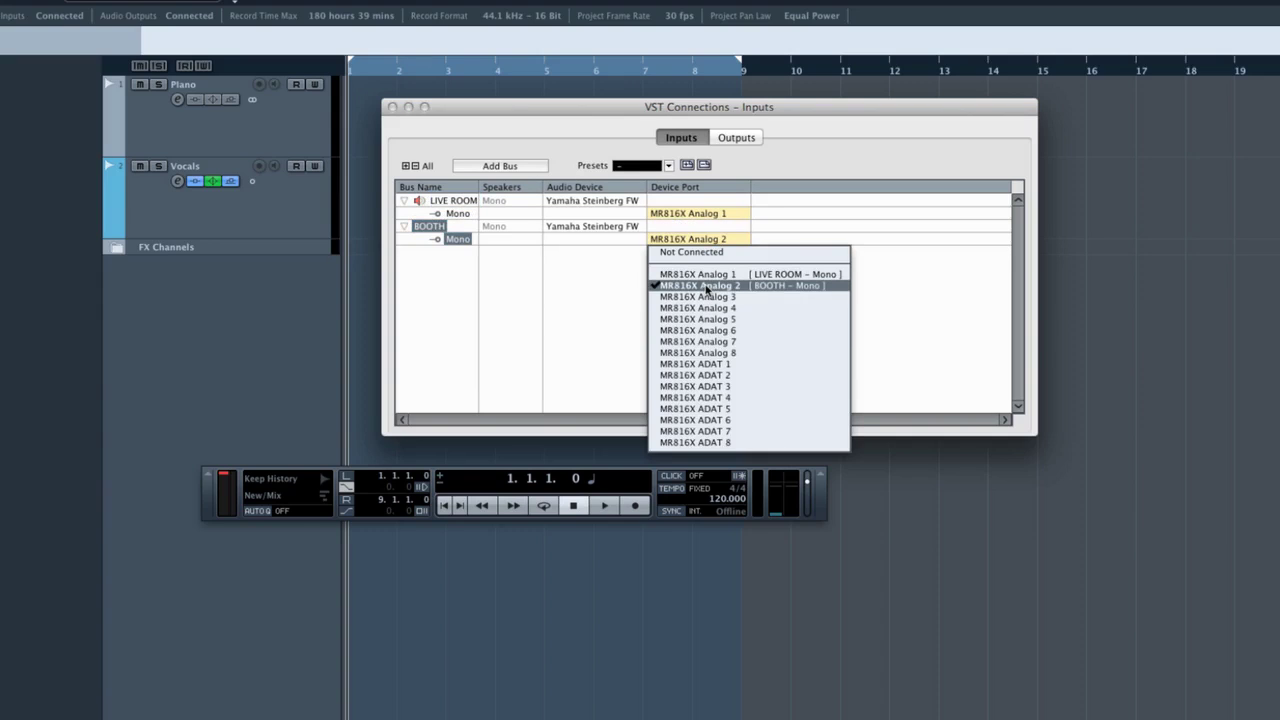
pyautogui.click(706, 287)
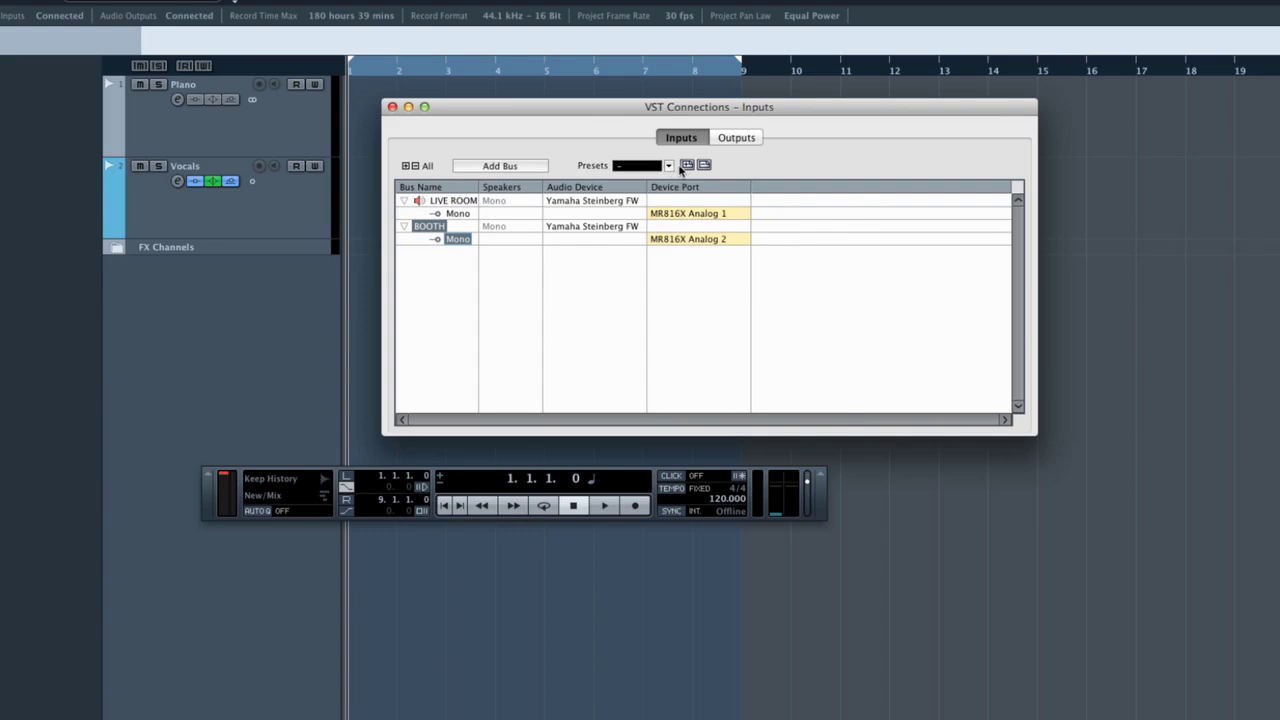
# Save the input configuration as the preset 'STANDARD SET UP'.
pyautogui.click(686, 166)
pyautogui.write('S')
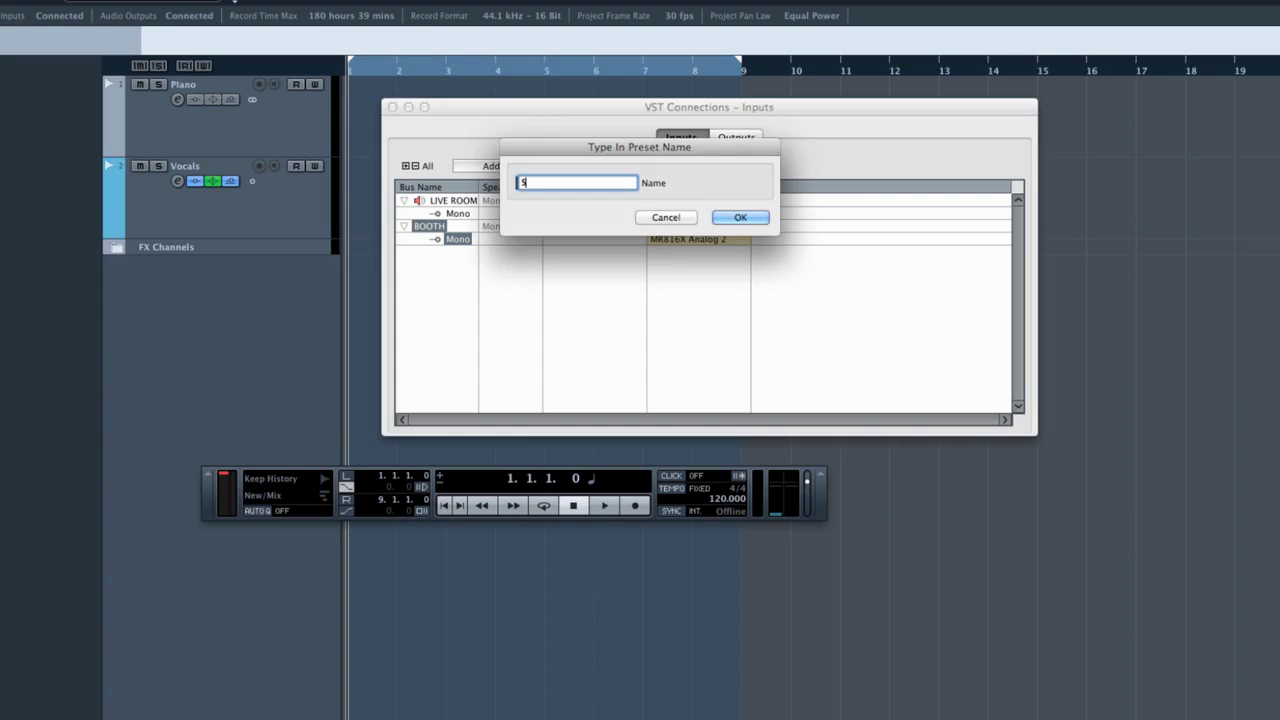
pyautogui.write('TANDARD SET UP')
pyautogui.click(736, 218)
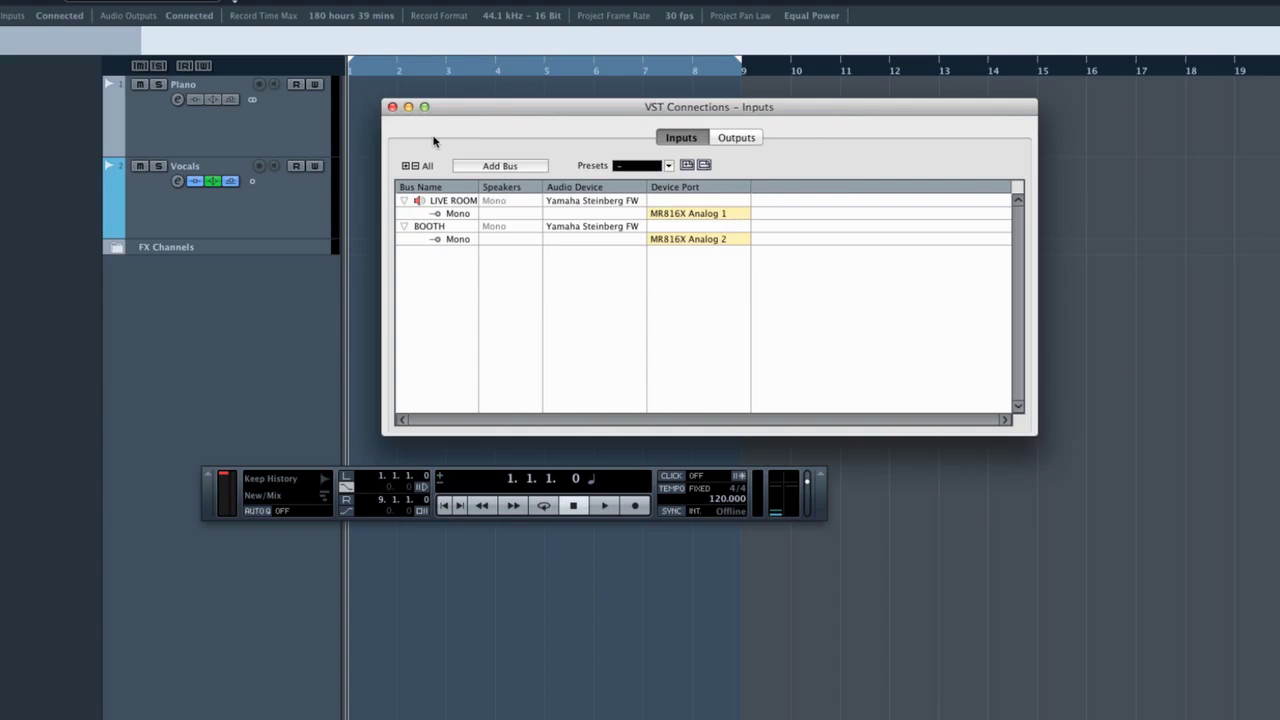
# Keep Stereo Out Left/Right on MR816X Analog 1 and 2, close VST Connections, and launch Cubase LE.
pyautogui.click(733, 137)
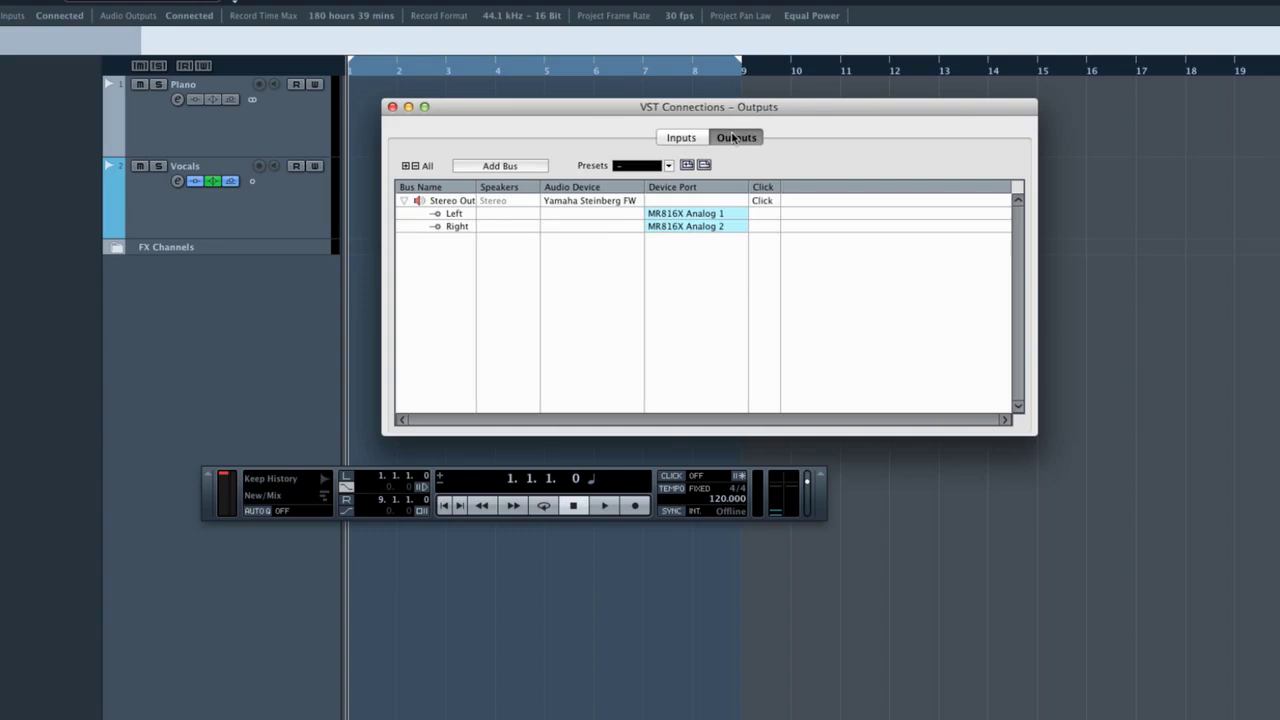
pyautogui.click(718, 213)
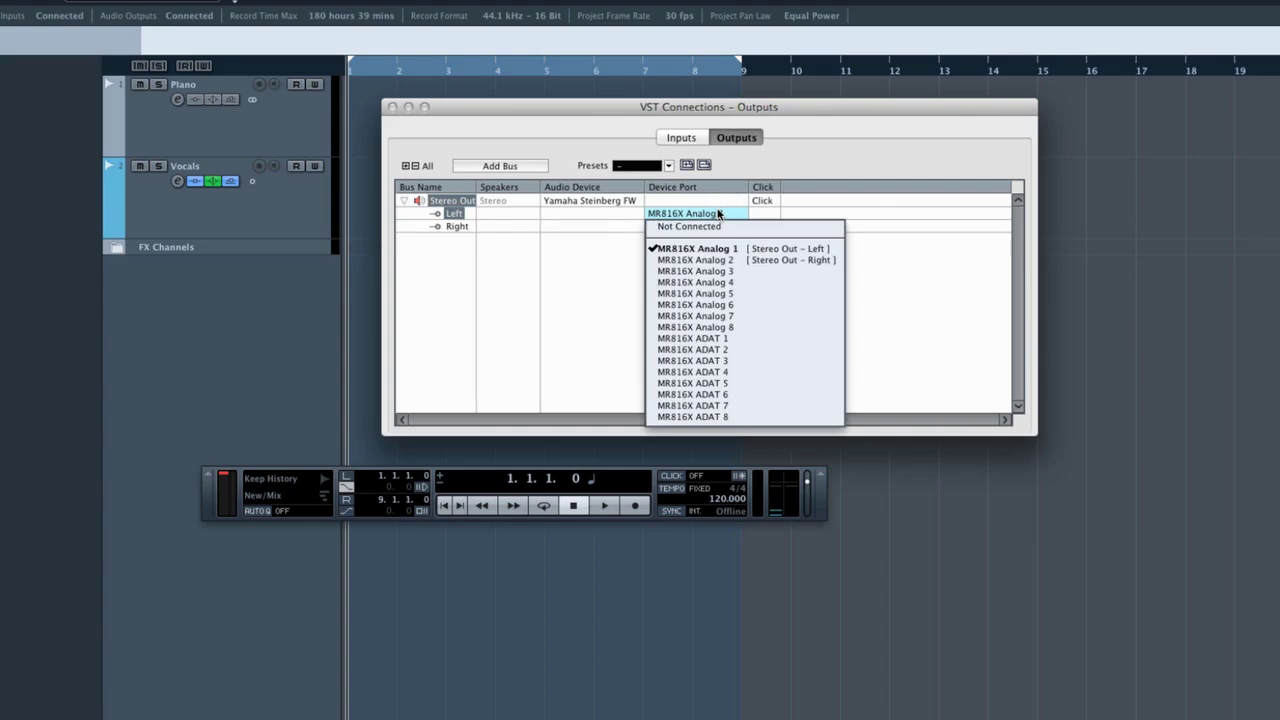
pyautogui.click(718, 213)
pyautogui.click(714, 226)
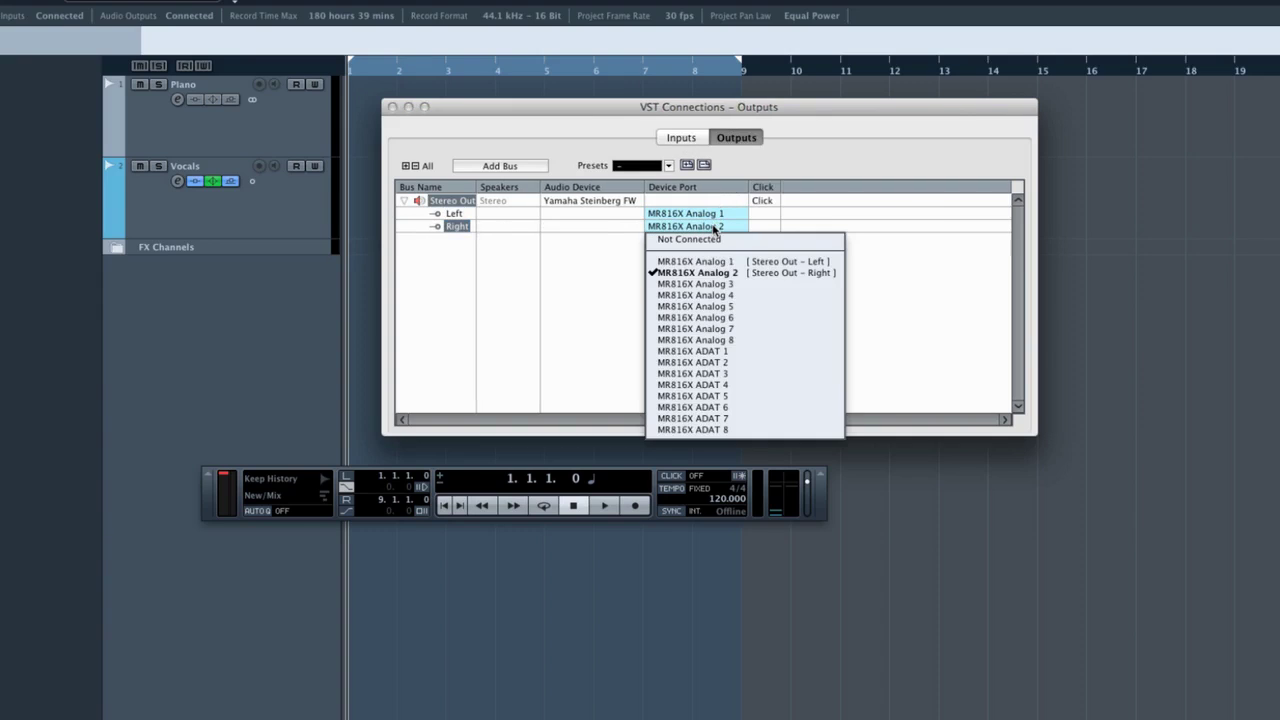
pyautogui.click(714, 202)
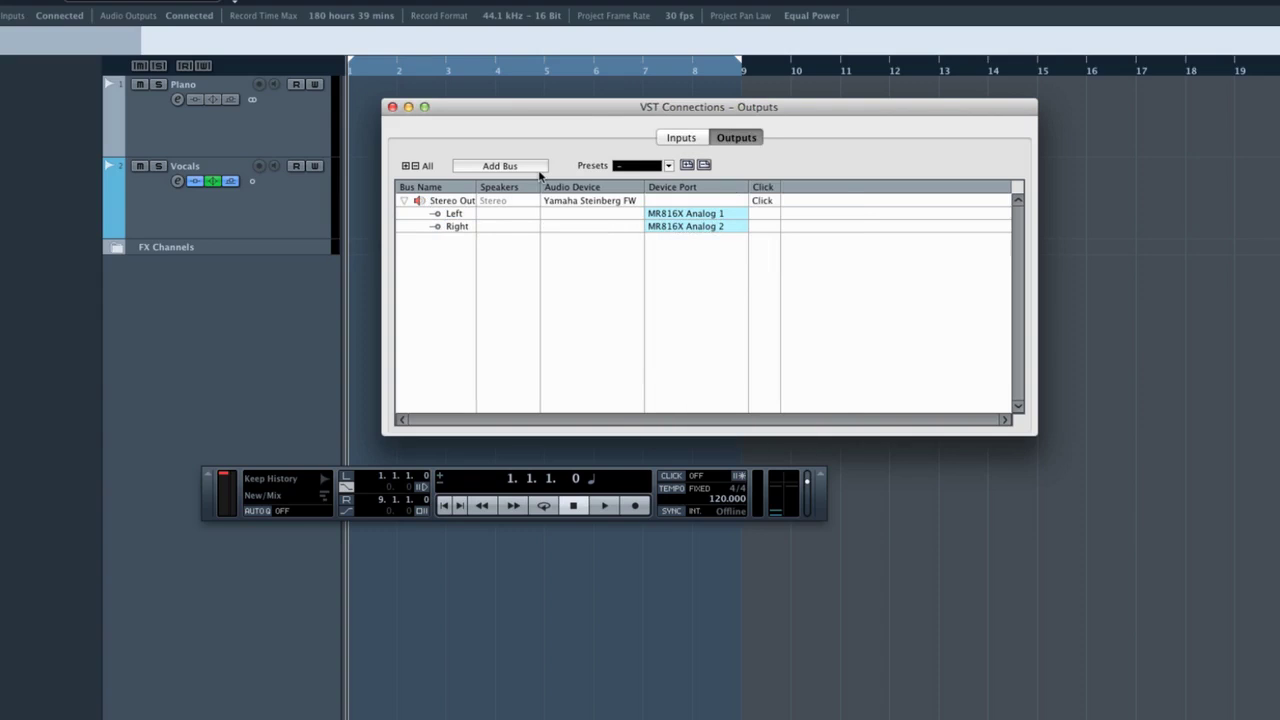
pyautogui.click(392, 107)
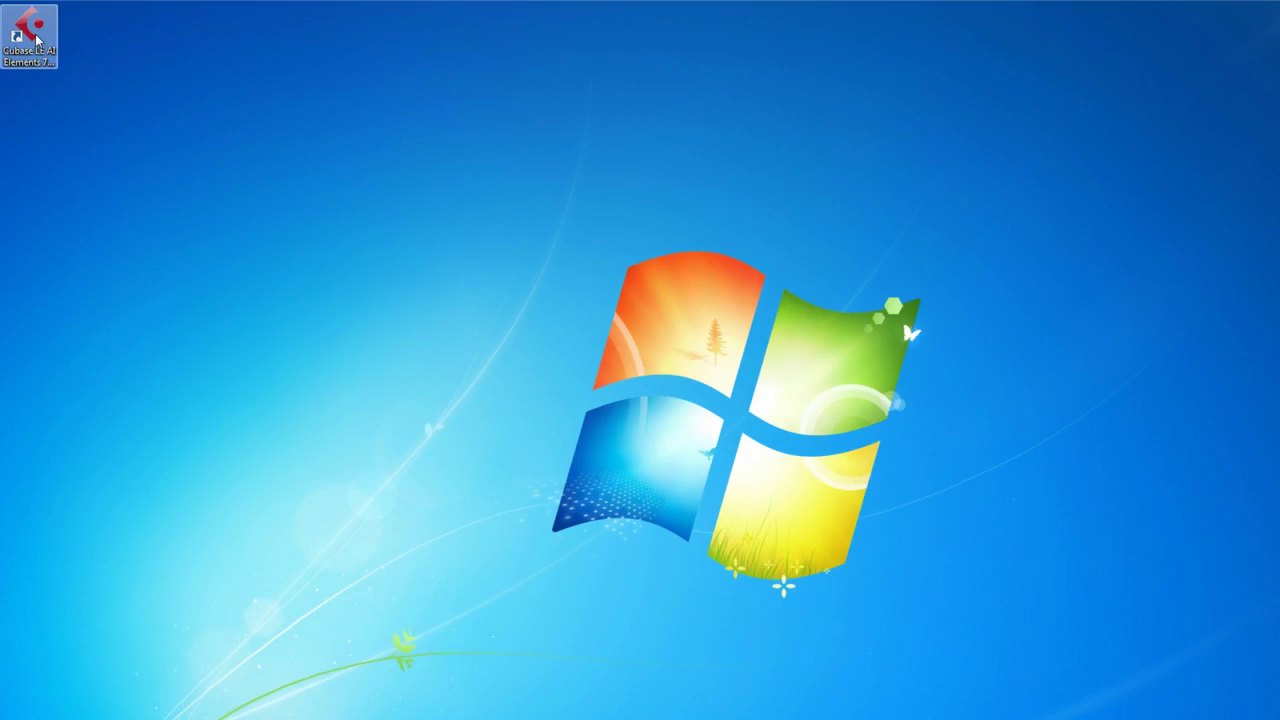
pyautogui.doubleClick(30, 30)
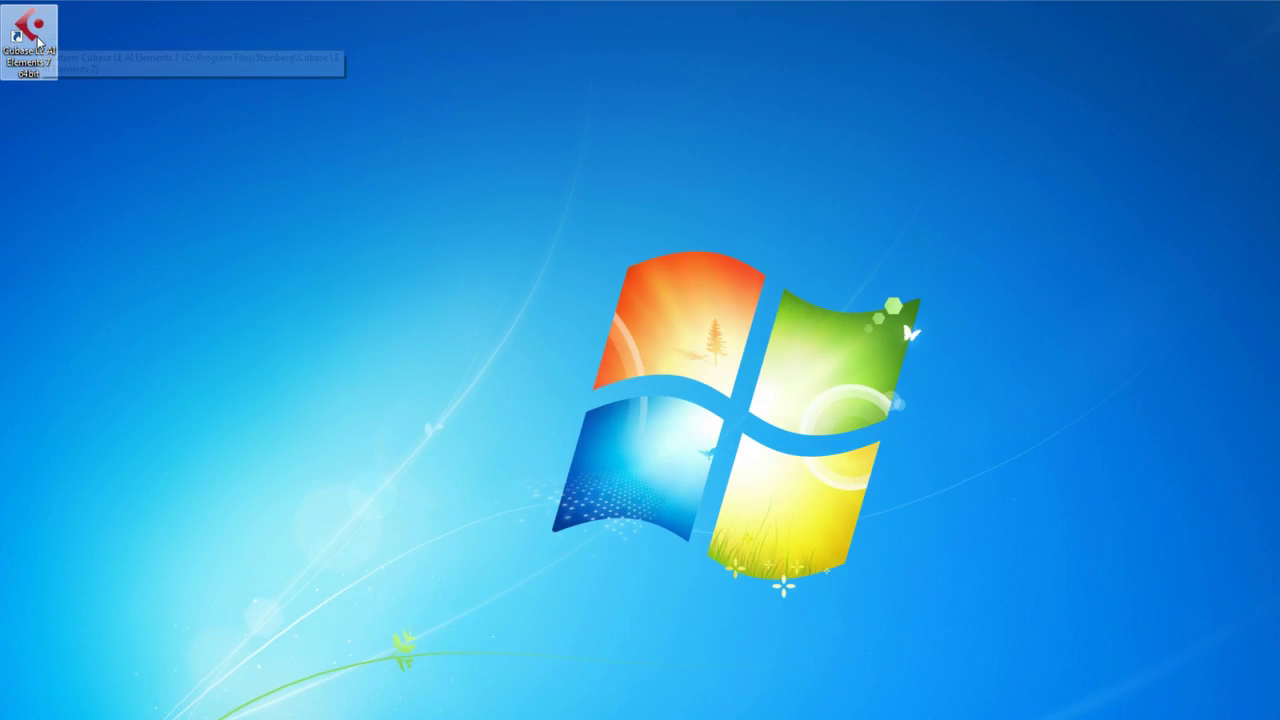